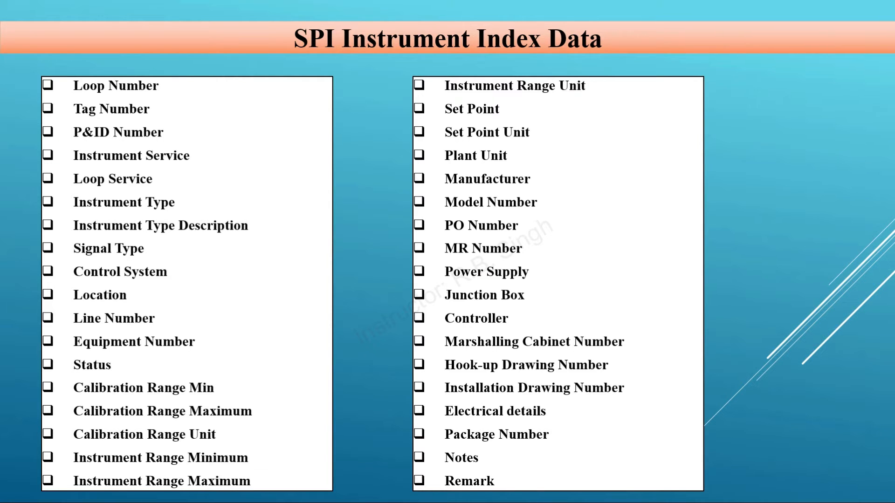
- Leave the slide show, switch to the Excel instrument index exported from SPI, and look through its instrument rows
key("Escape")
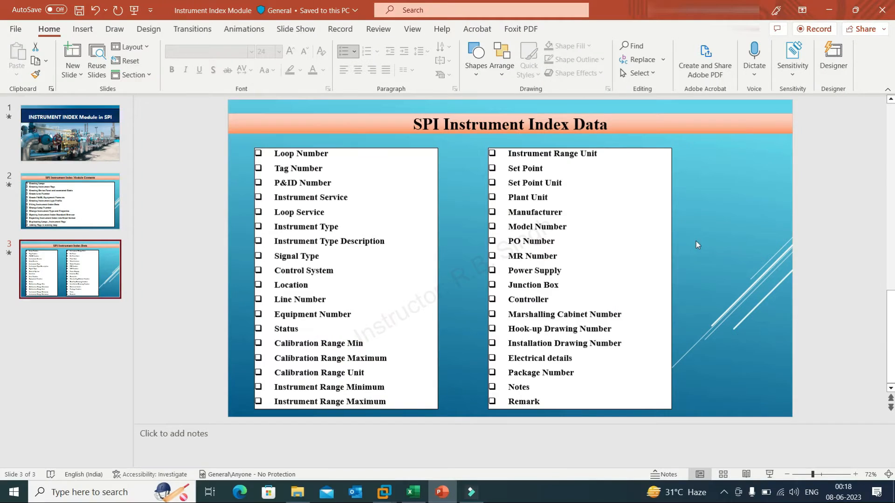
left_click(413, 493)
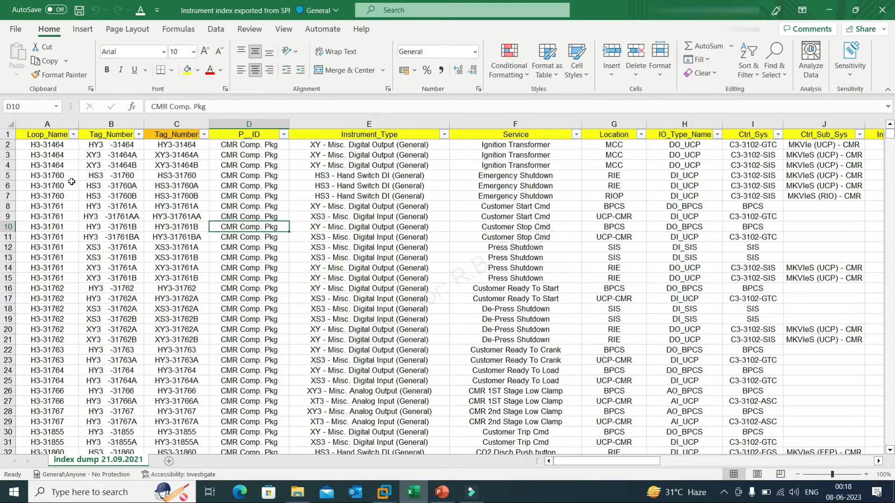
left_click(319, 196)
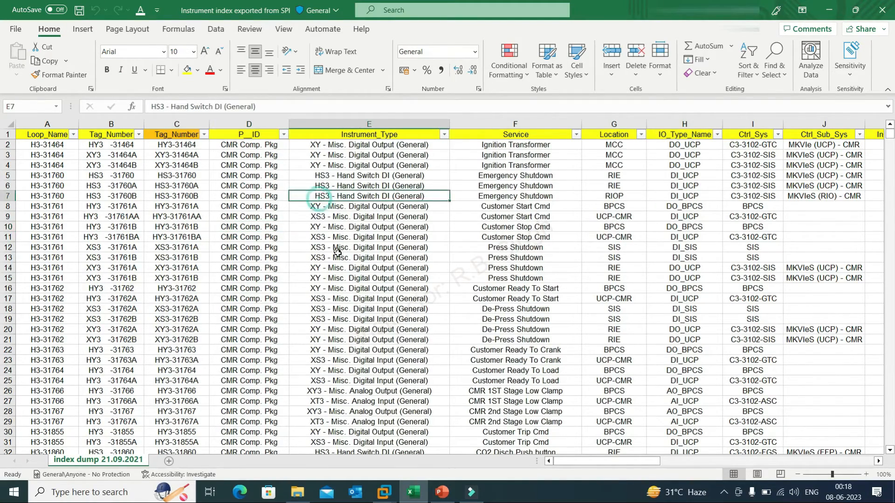
scroll(340, 283, "down", 15)
scroll(339, 283, "down", 10)
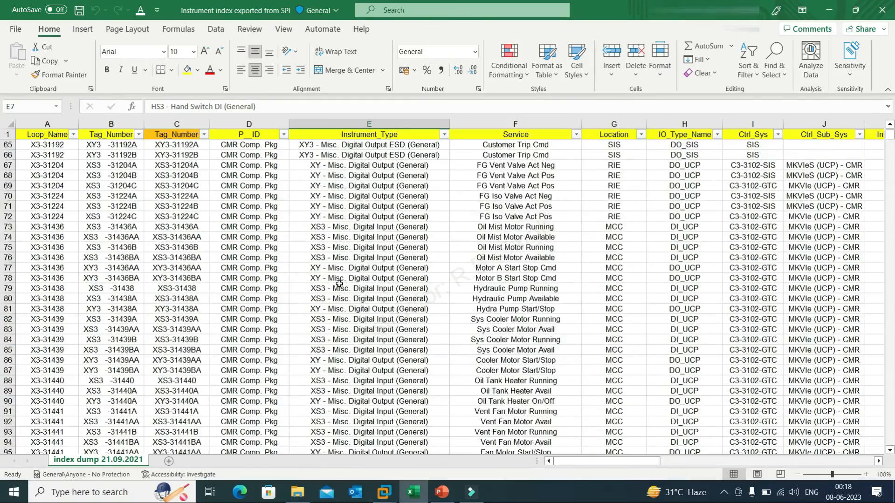
scroll(339, 283, "down", 13)
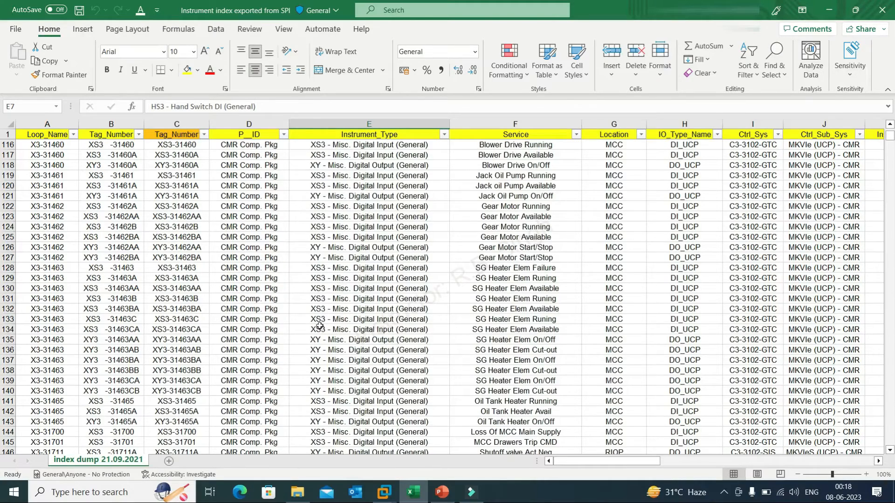
scroll(322, 329, "down", 14)
scroll(322, 329, "down", 19)
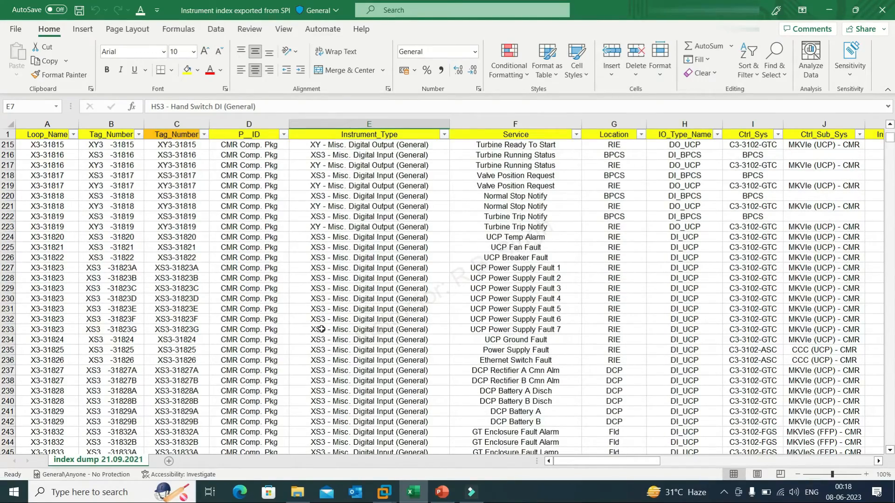
scroll(321, 329, "down", 3)
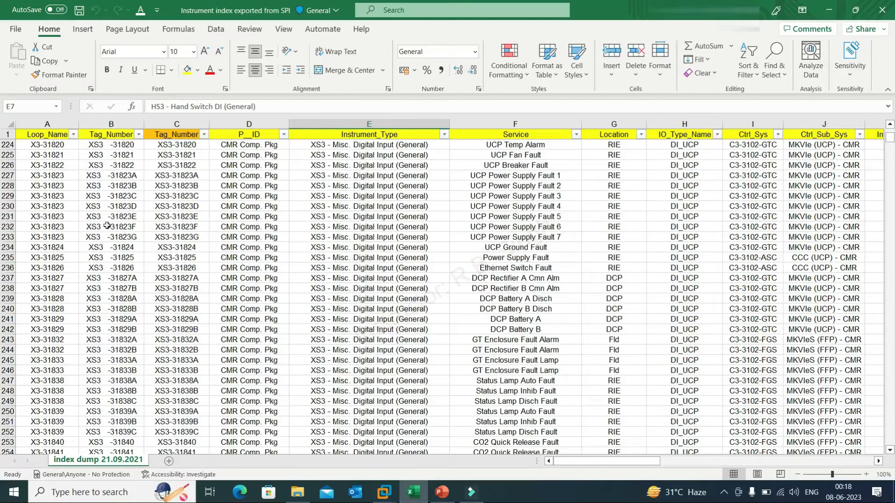
- Check how many entries the Tag_Number column holds and examine individual tag rows around the UCP Power Supply Fault instruments
left_click(104, 125)
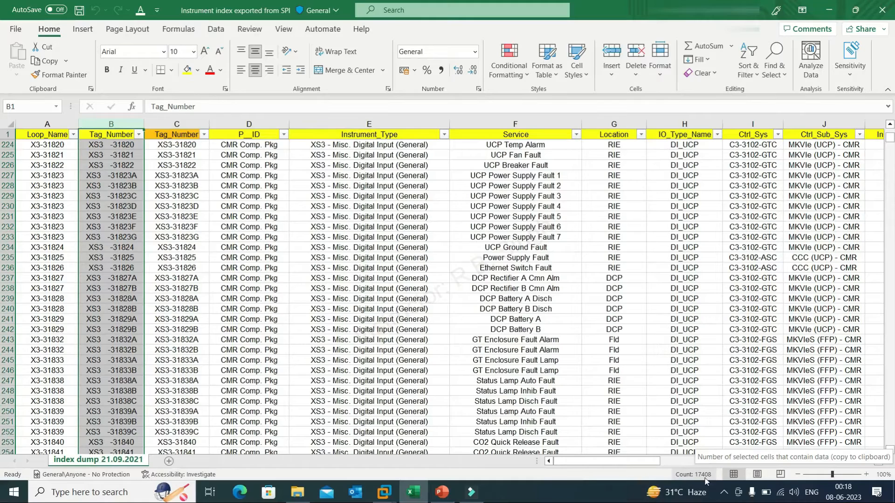
left_click(3, 157)
left_click(6, 175)
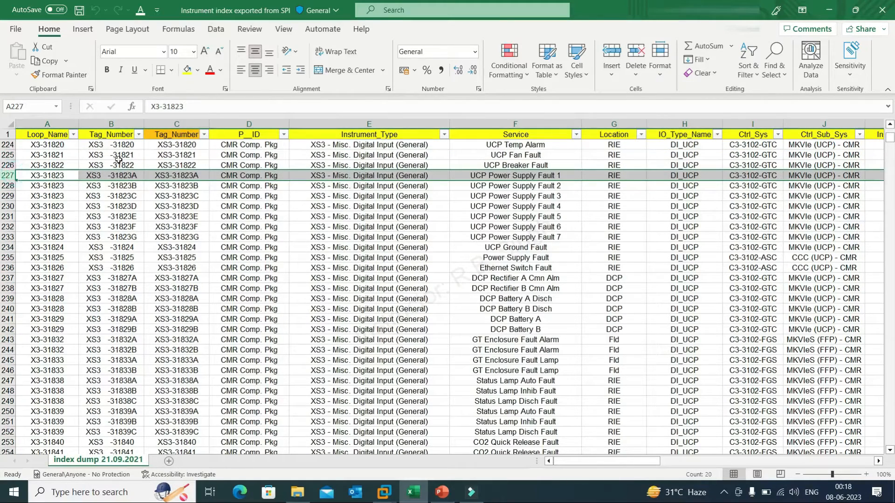
left_click(118, 157)
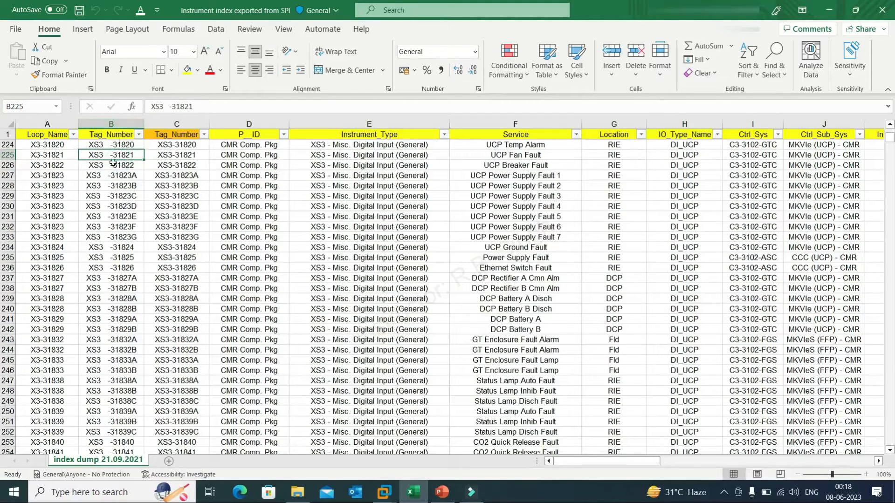
left_click(110, 214)
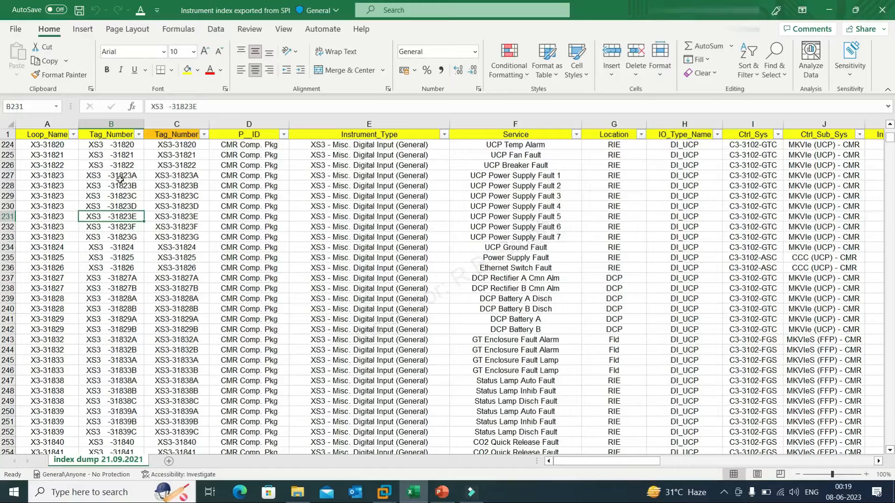
left_click(229, 175)
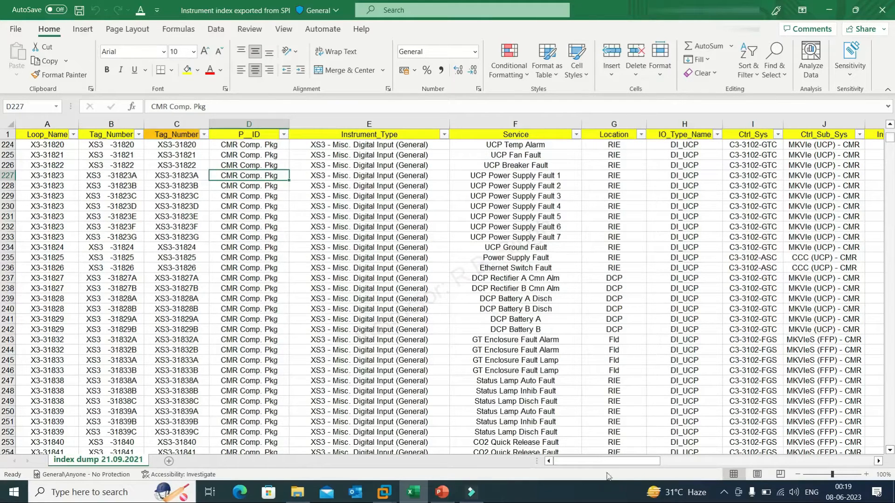
- Review the index columns Loop_Name, Tag_Number, P__ID, Instrument_Type and Service
left_click(50, 131)
left_click(98, 133)
left_click(172, 140)
left_click(226, 140)
left_click(329, 137)
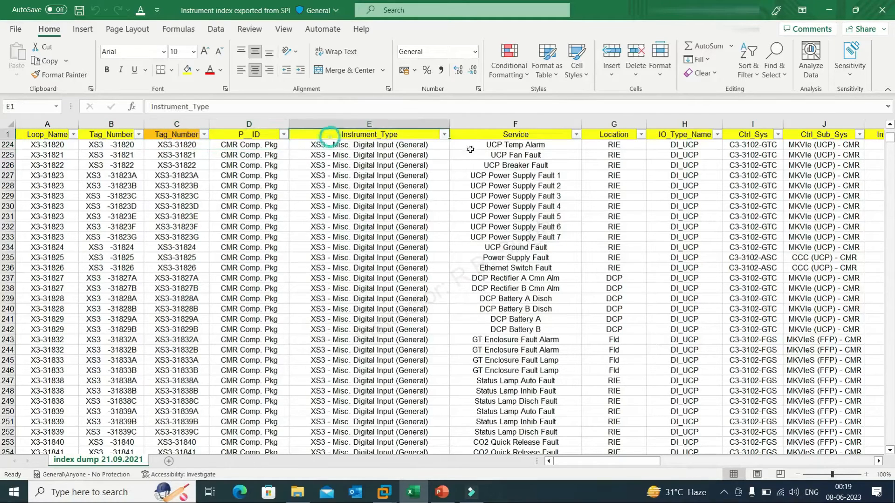
left_click(498, 136)
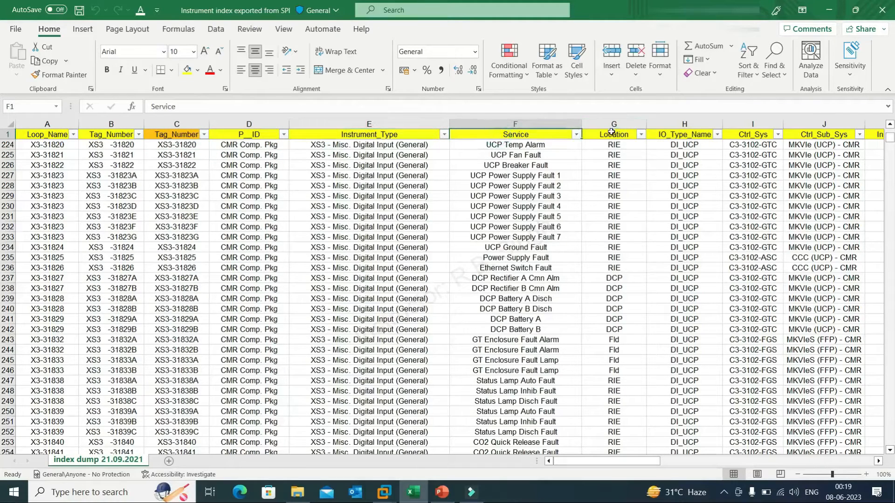
left_click(47, 122)
left_click(111, 123)
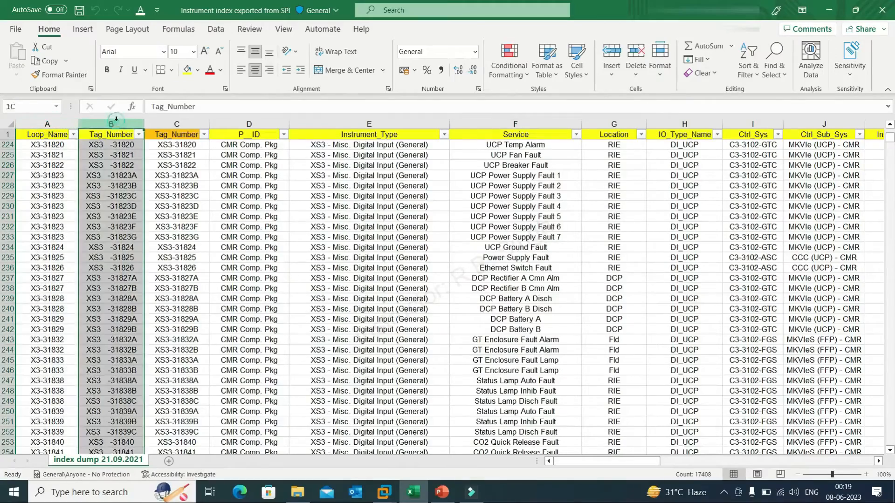
left_click(176, 122)
left_click(260, 122)
left_click(317, 122)
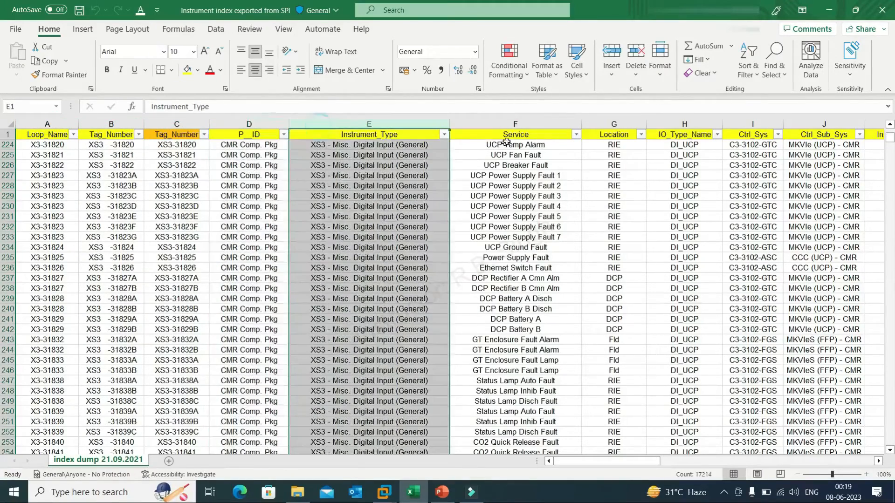
left_click_drag(630, 464, 628, 489)
left_click(516, 185)
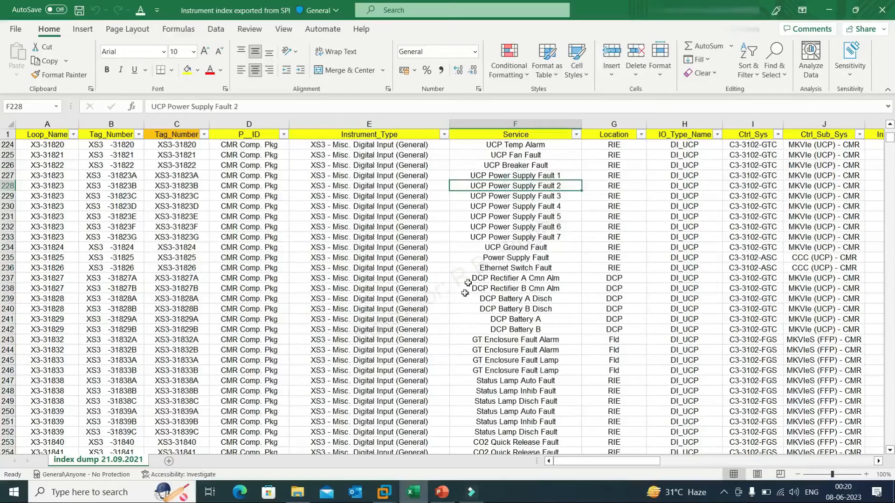
- Switch to SmartPlant Instrumentation in the Windows XP Professional virtual machine, then close and reopen the Reference Explorer
mouse_move(384, 491)
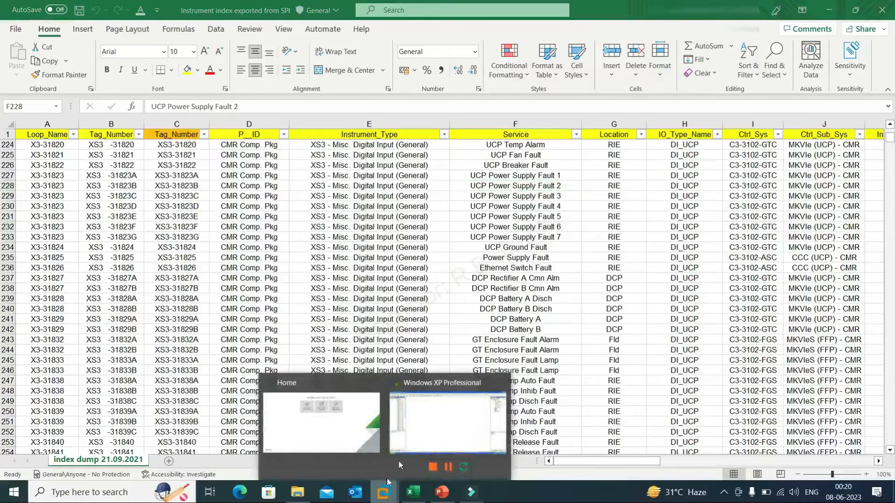
left_click(436, 419)
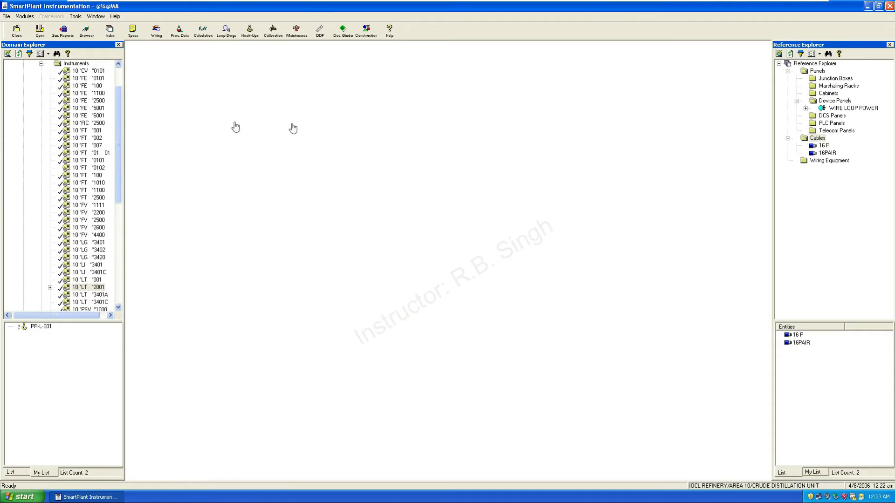
left_click(889, 45)
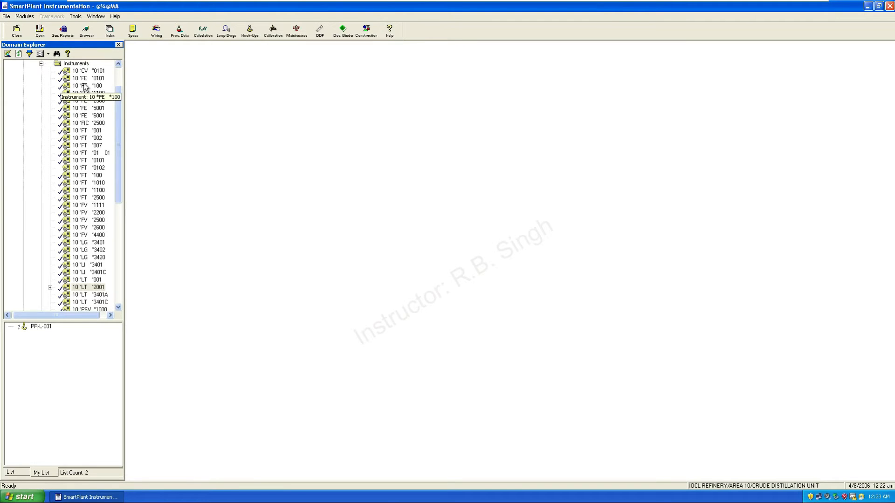
left_click(76, 17)
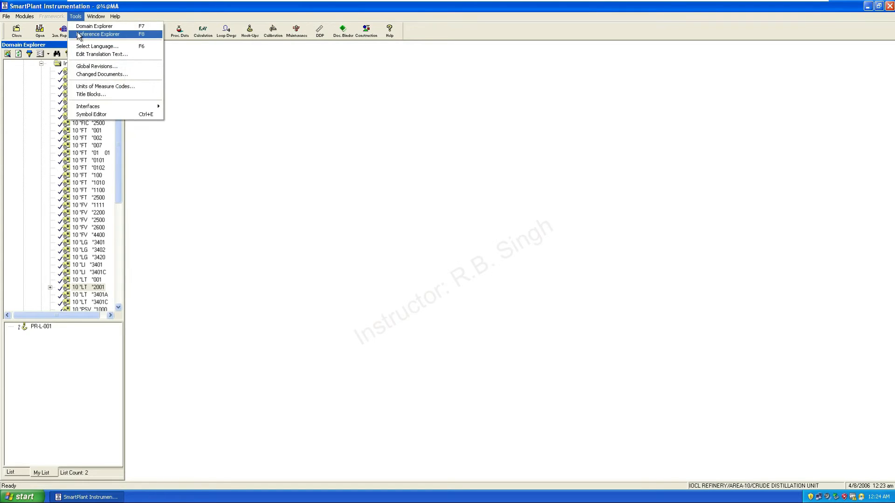
left_click(78, 33)
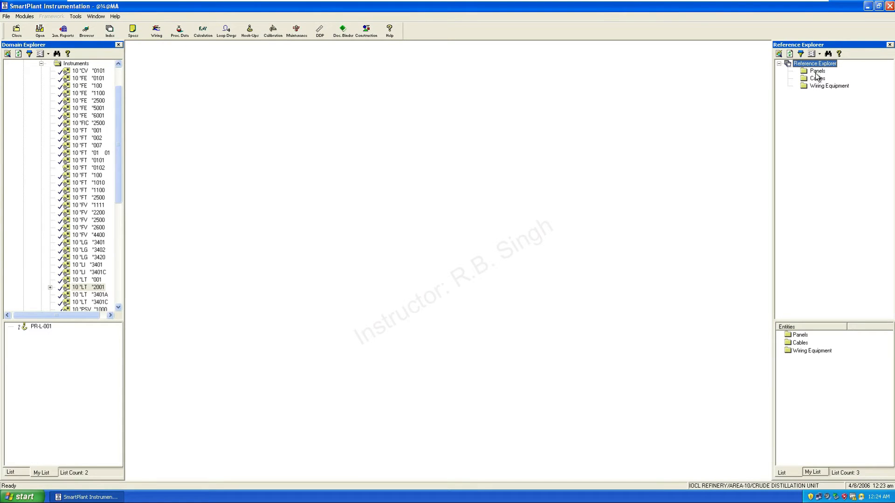
- Expand the Device Panels folder under Panels down to the terminals of the TS strip in WIRE LOOP POWER
double_click(816, 72)
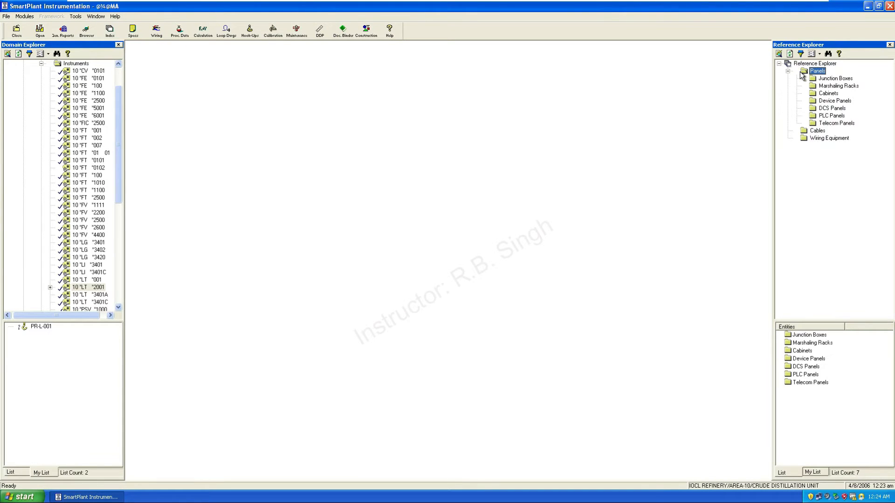
double_click(815, 101)
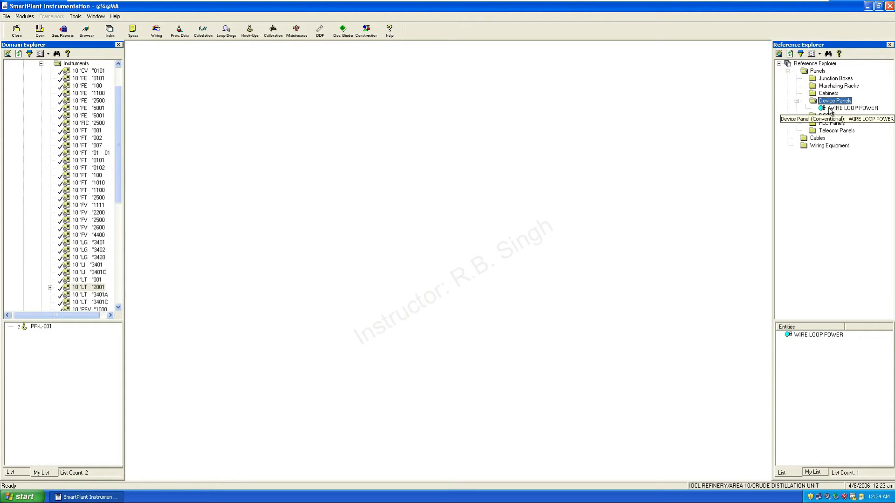
left_click(823, 110)
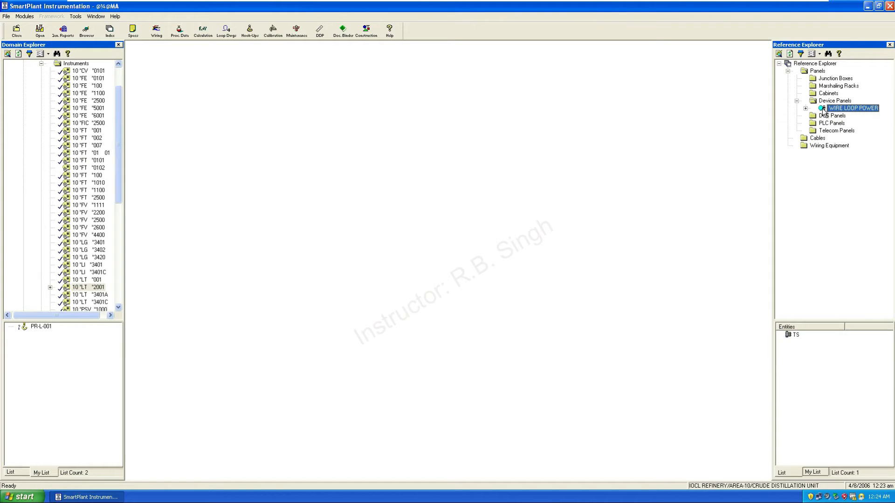
left_click(805, 108)
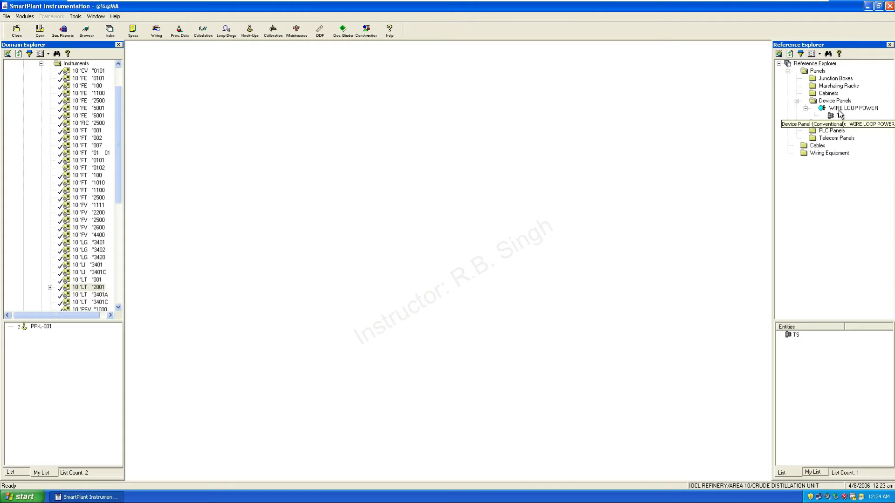
double_click(829, 115)
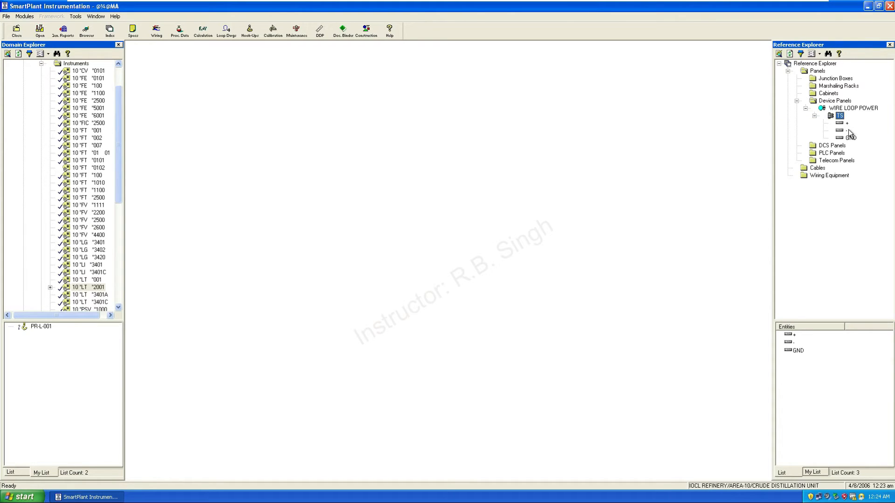
- Create a new conventional device panel named TX LP in the Device Panels folder of the Reference Explorer
left_click(832, 102)
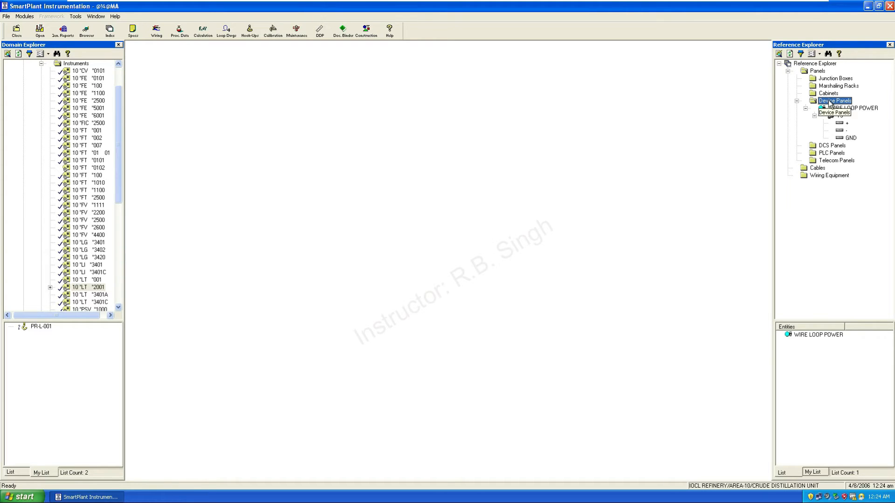
right_click(831, 103)
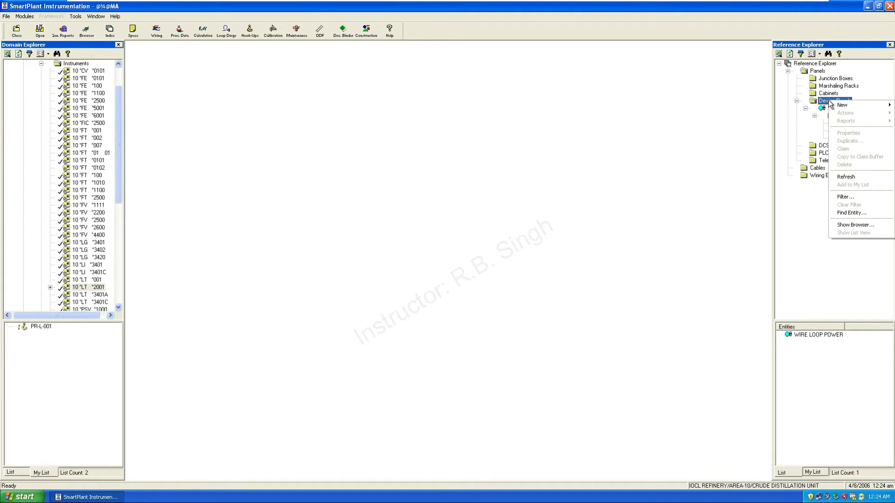
mouse_move(842, 106)
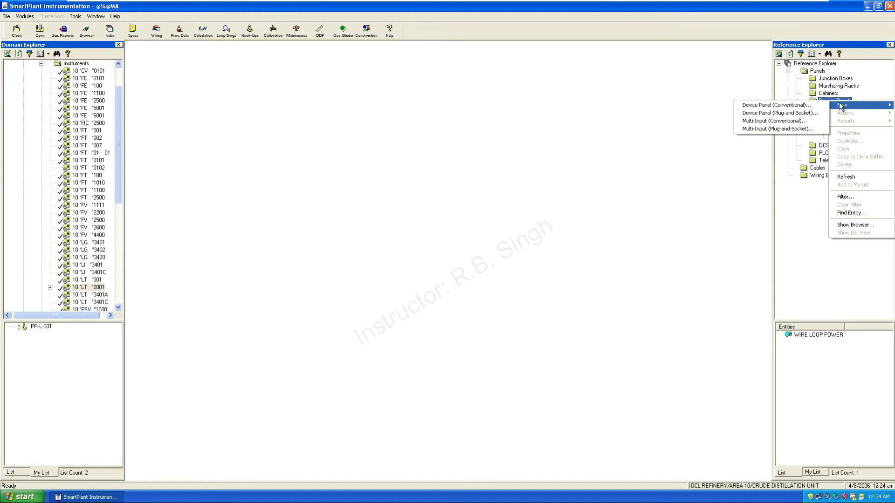
left_click(767, 106)
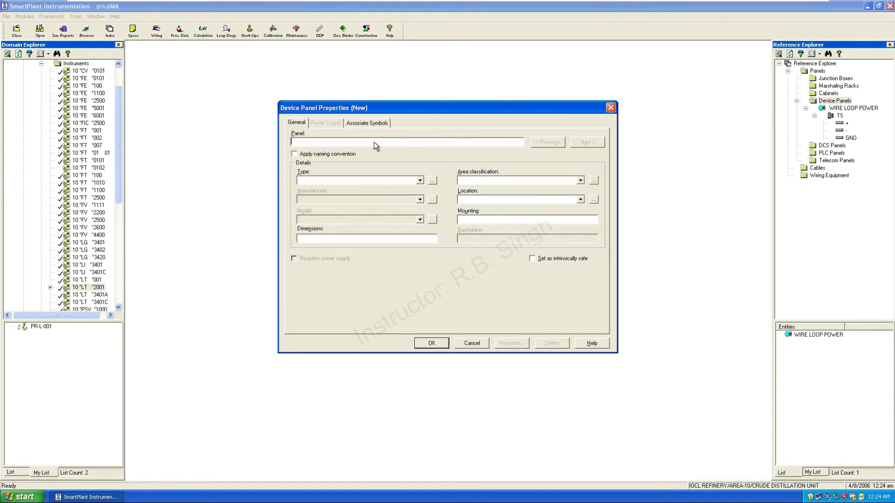
type("TR")
key("BackSpace")
type("X LP")
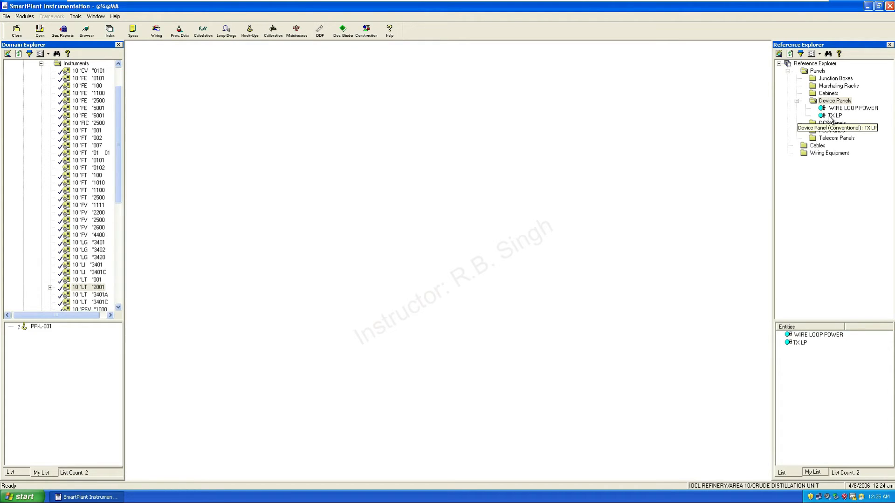
- Start a new terminal strip in the TX LP panel with a new terminal configuration of three terminals in the pattern
left_click(830, 116)
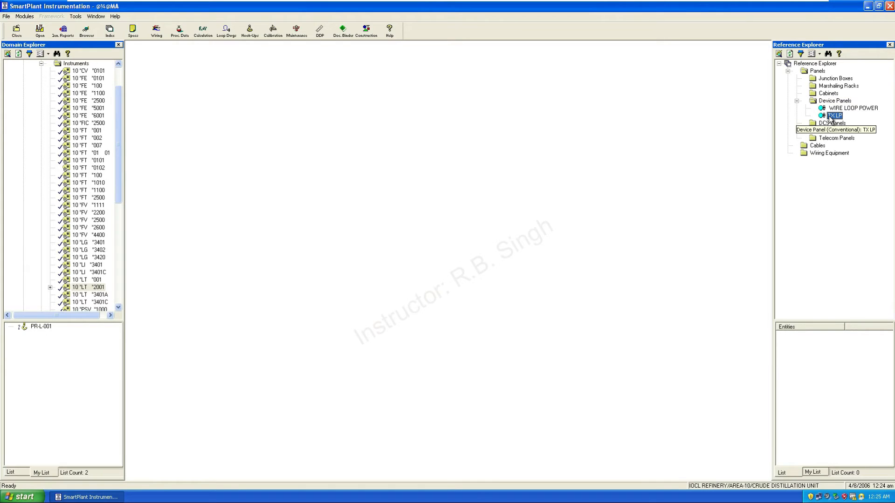
right_click(829, 116)
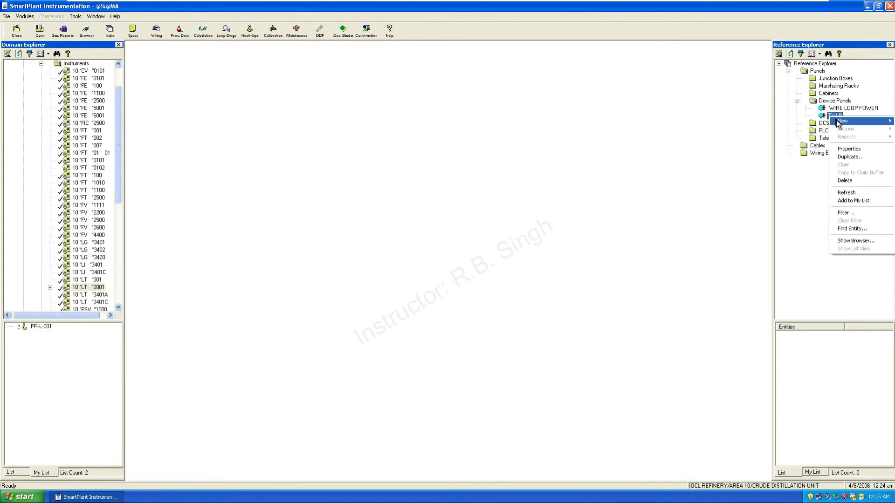
mouse_move(840, 122)
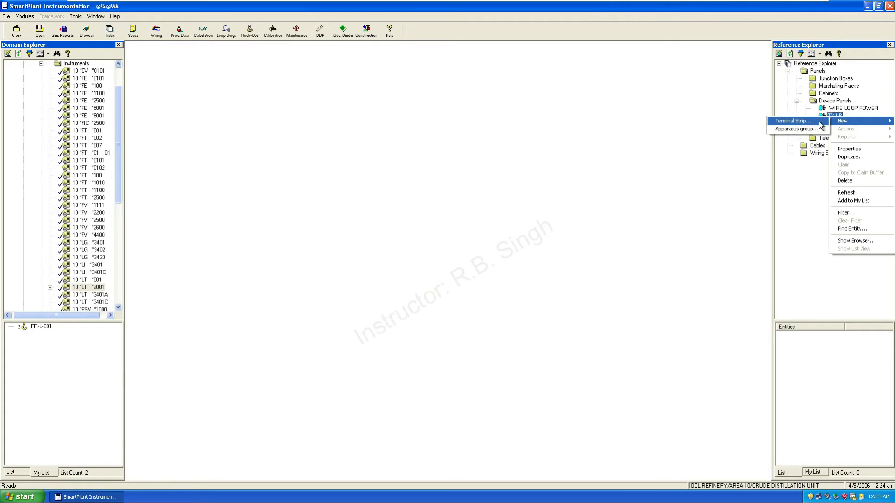
left_click(799, 122)
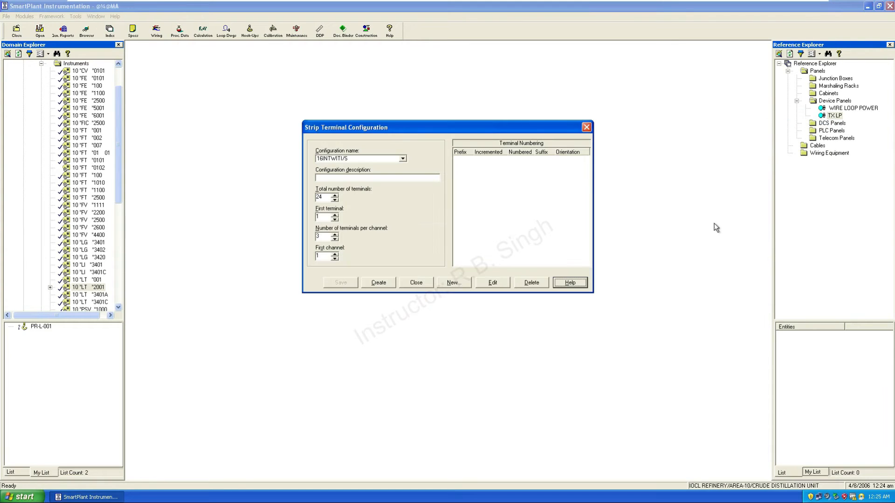
left_click(402, 159)
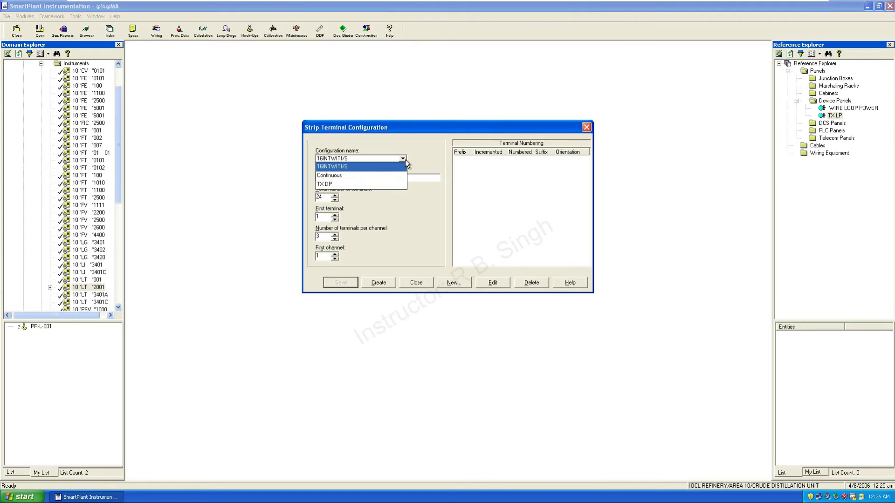
left_click(405, 159)
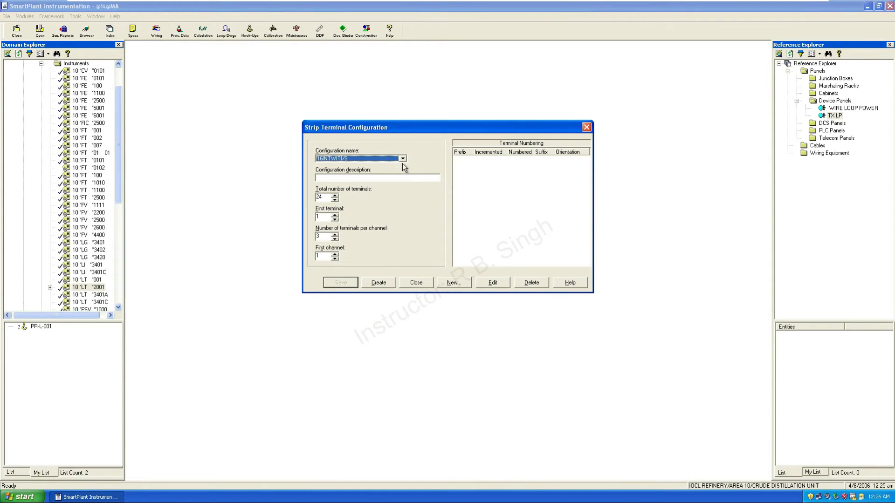
left_click(451, 283)
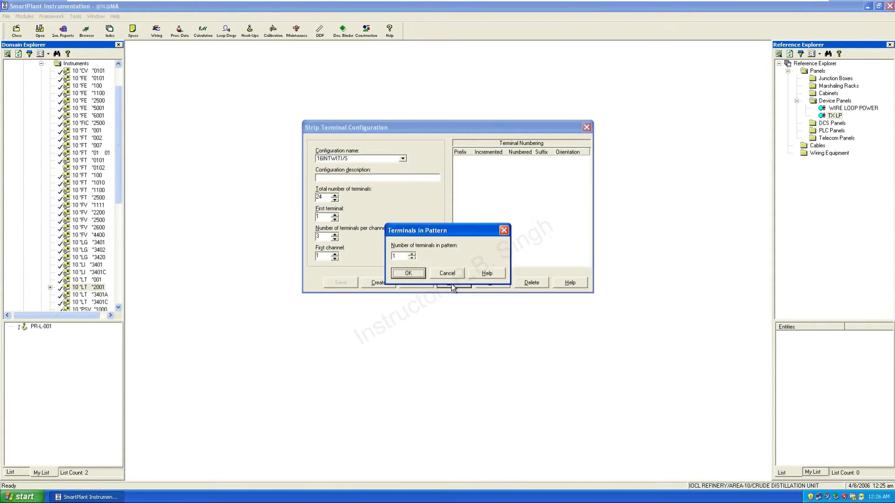
left_click(412, 254)
left_click(409, 273)
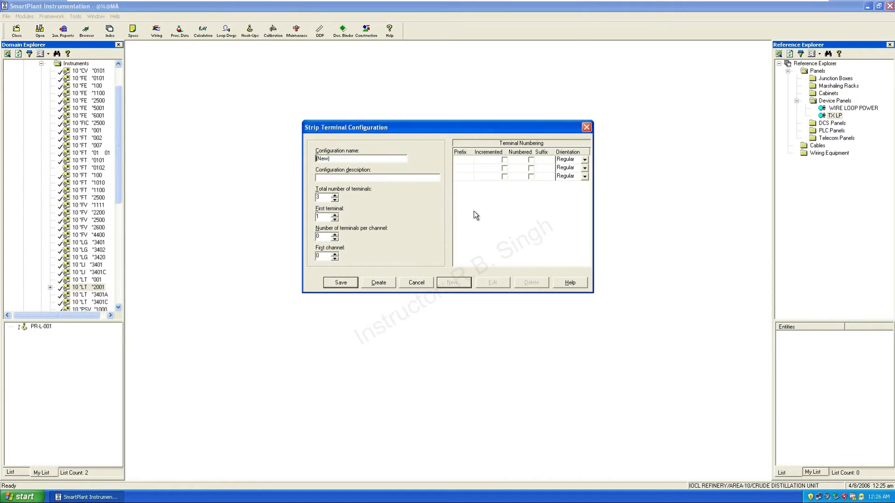
- Name the strip configuration TS, with one terminal per channel and 1 as the first channel
left_click_drag(360, 157, 305, 156)
type("TS")
left_click(335, 235)
left_click(335, 254)
- Give the first terminal the suffix + and the second the suffix -, keeping the Regular orientation
left_click(579, 159)
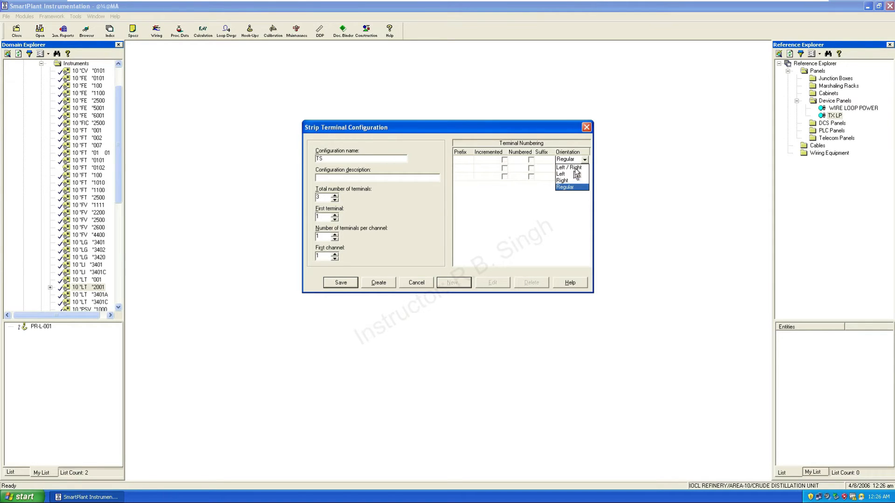
left_click(578, 161)
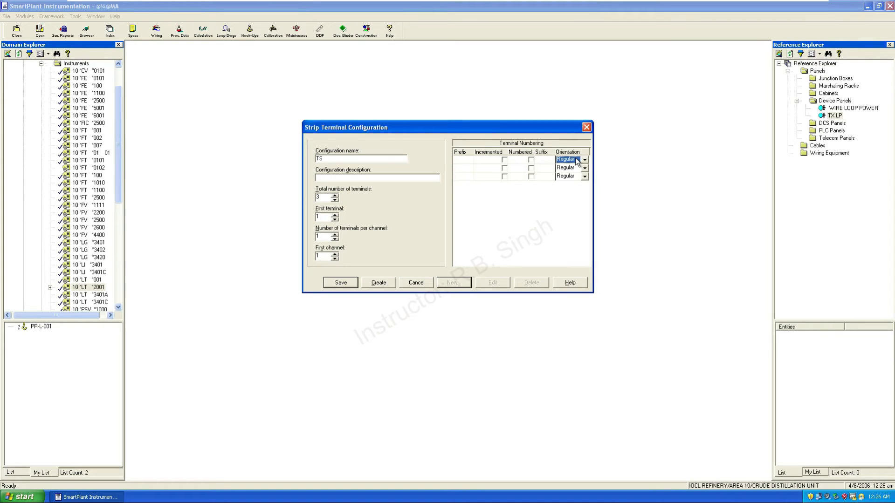
left_click(542, 162)
left_click(543, 174)
left_click(545, 160)
type("+")
- Create the terminal strip in the TX LP panel from this configuration and name it TS
left_click(380, 283)
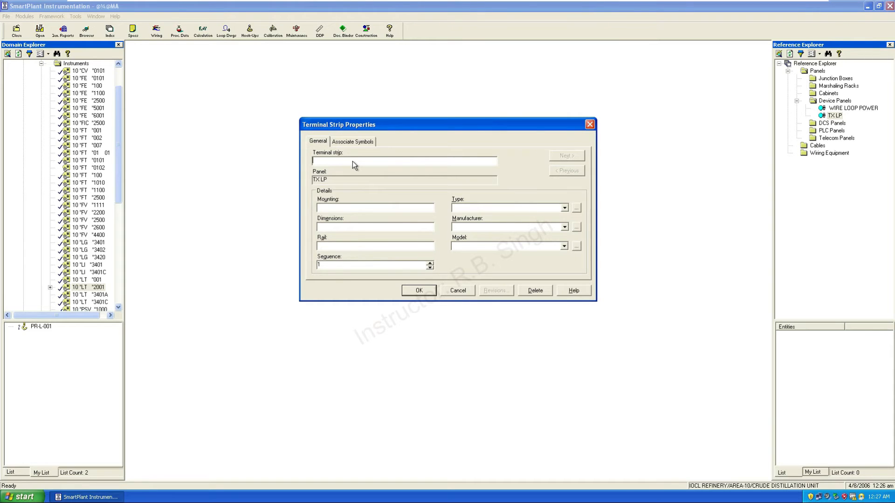
type("TS")
left_click(416, 288)
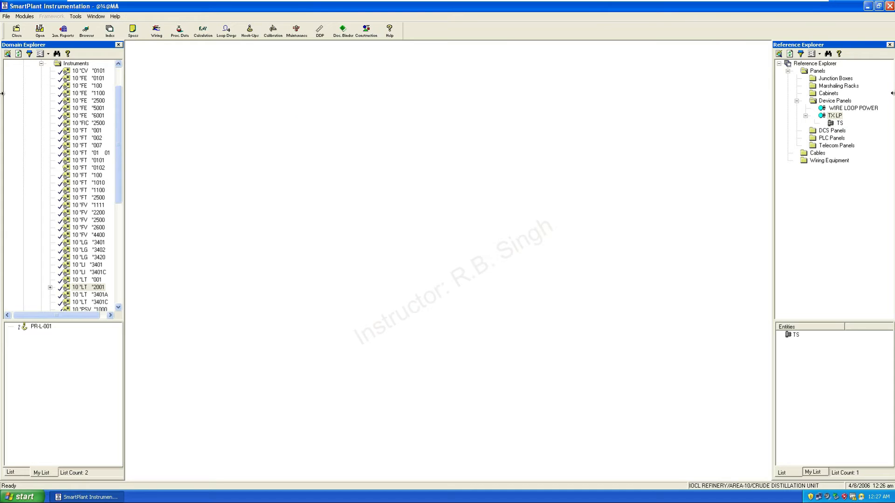
- Name the unlabelled third terminal of the TS strip GND, then collapse the TX LP panel in the Reference Explorer
double_click(832, 122)
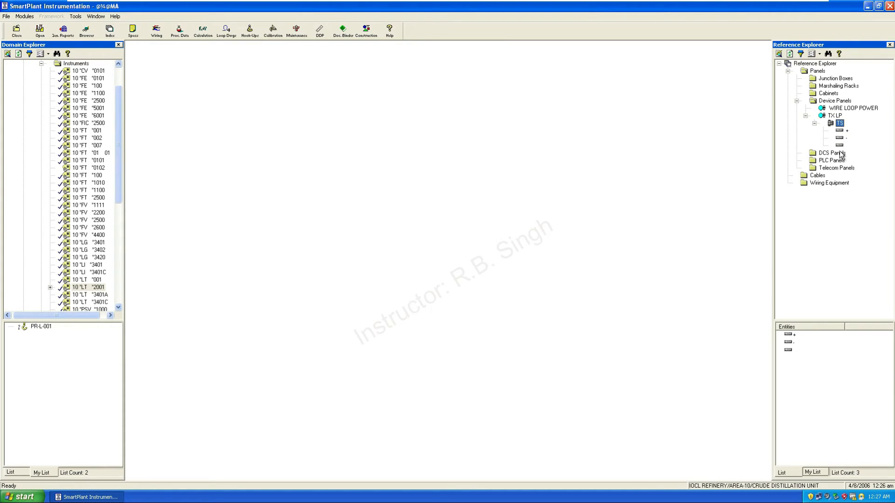
left_click(840, 145)
right_click(839, 147)
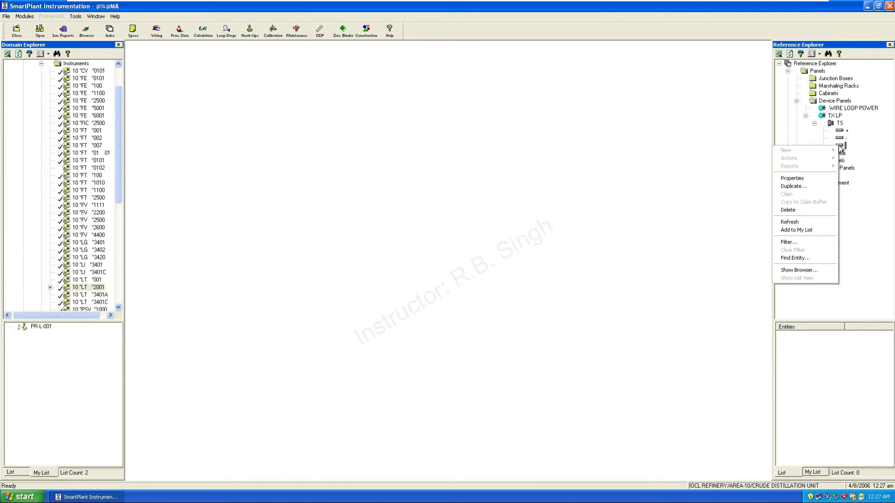
left_click(792, 178)
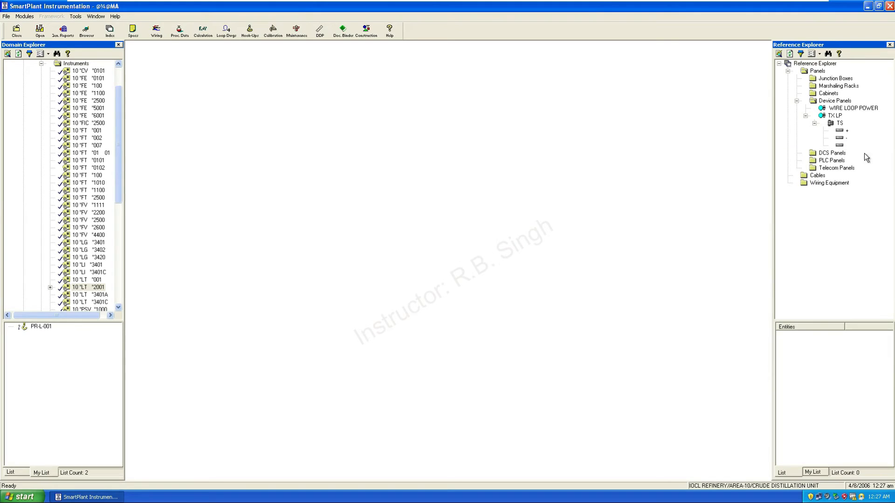
right_click(839, 146)
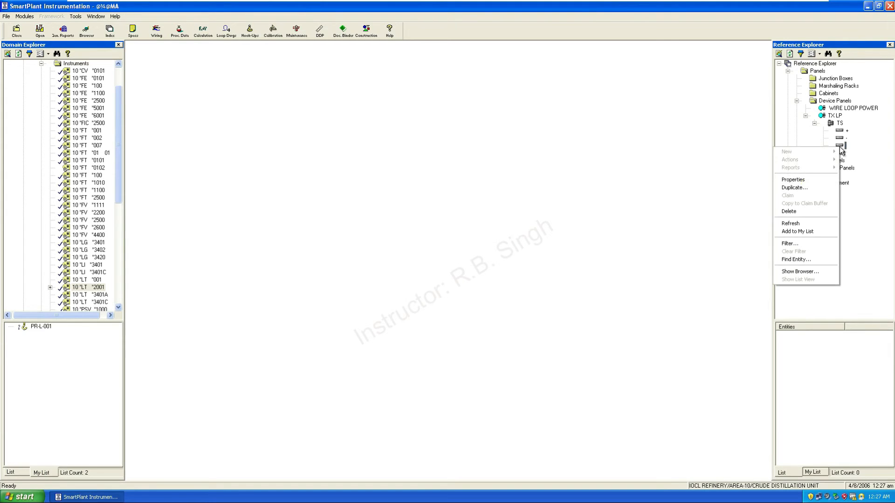
left_click(795, 179)
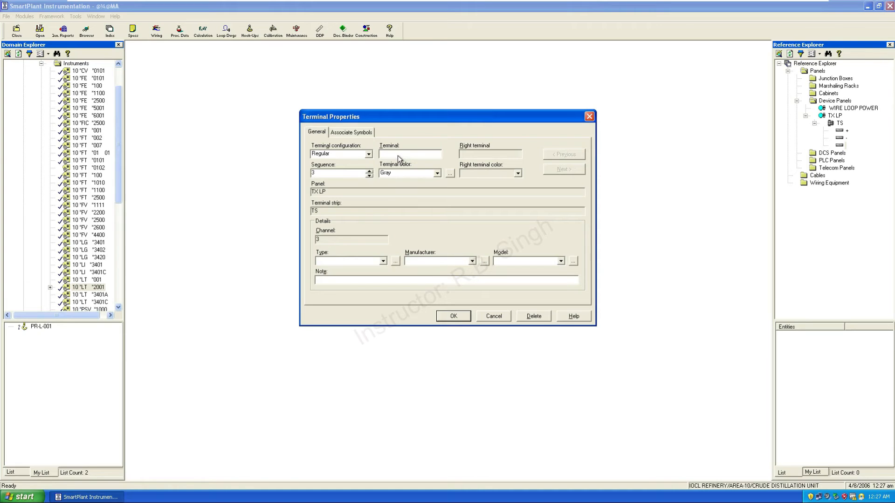
type("GND")
left_click(451, 315)
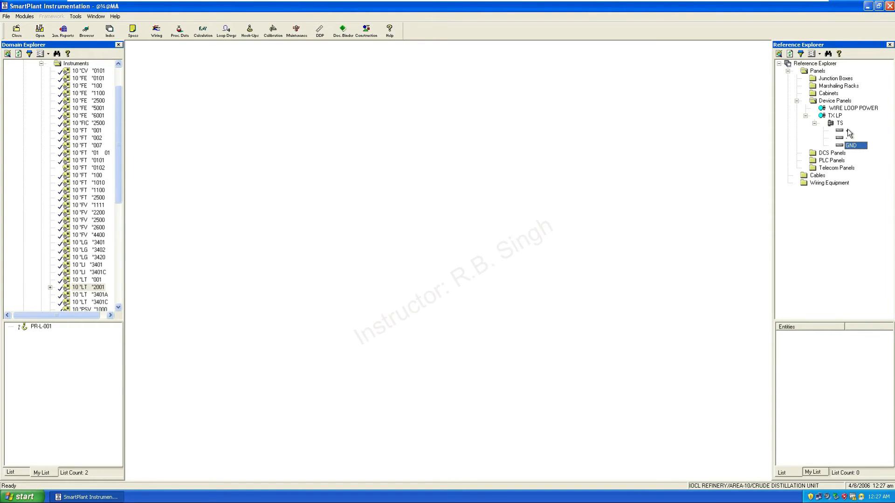
left_click(805, 115)
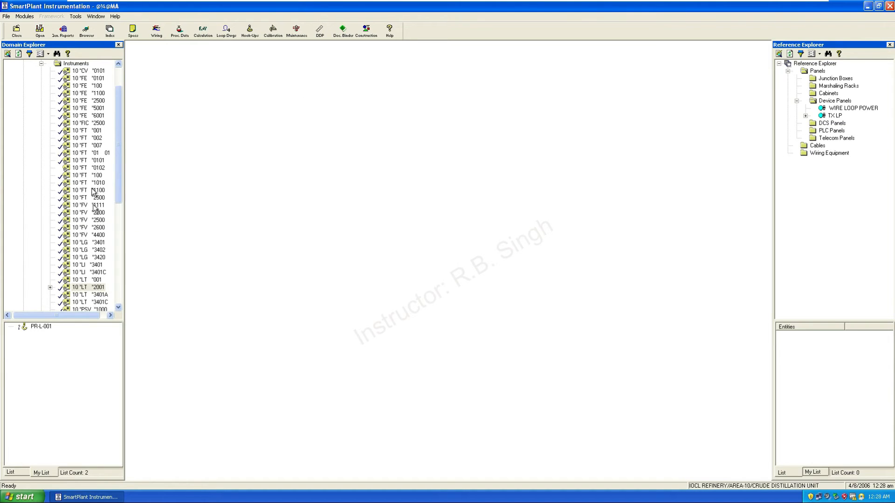
- From the properties of tag 10-LT-2001, set TX LP as the reference device panel in the LT instrument type profile and save
right_click(93, 288)
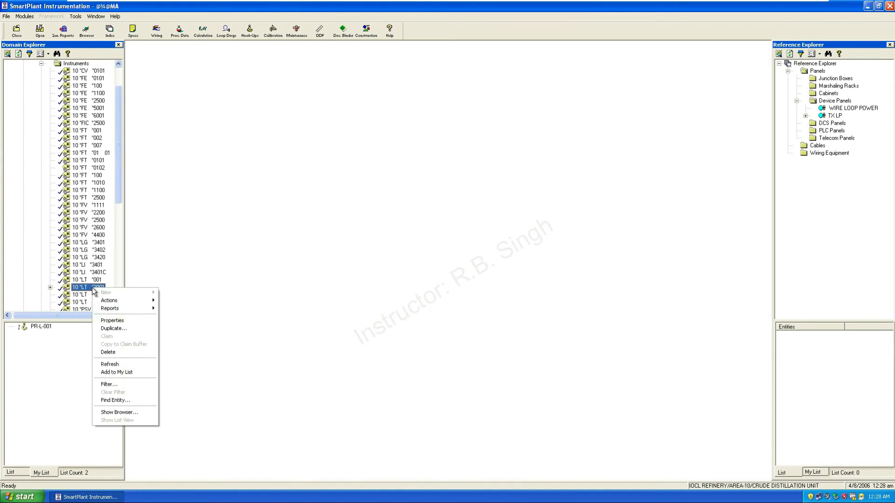
left_click(122, 322)
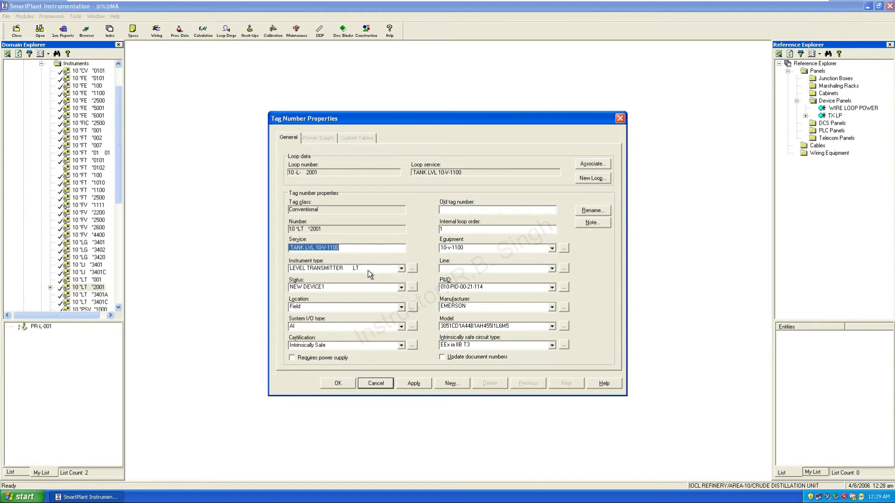
left_click(412, 269)
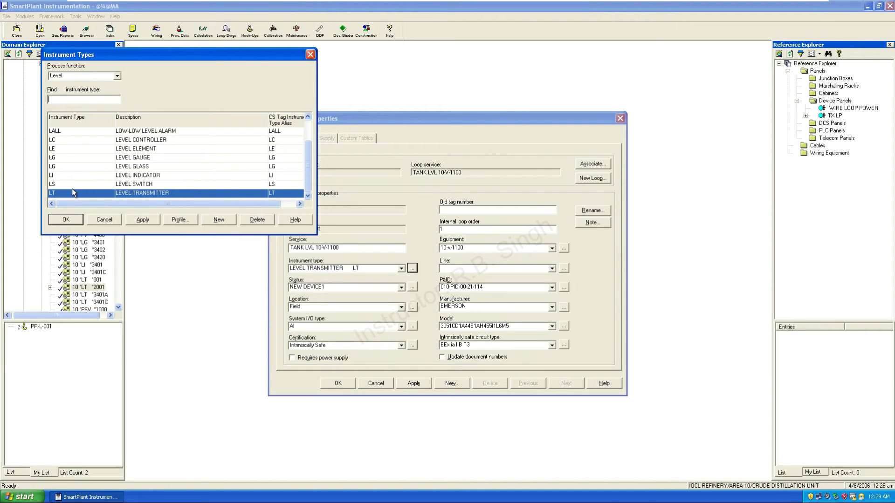
left_click(177, 221)
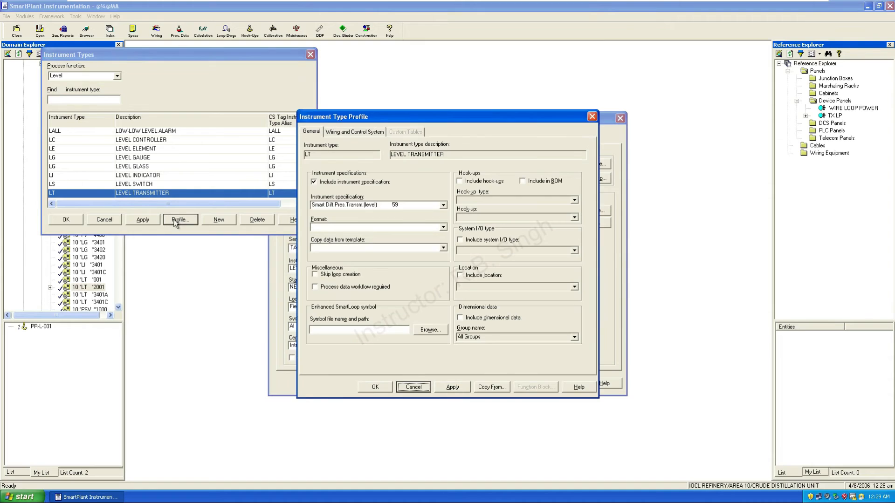
left_click(358, 133)
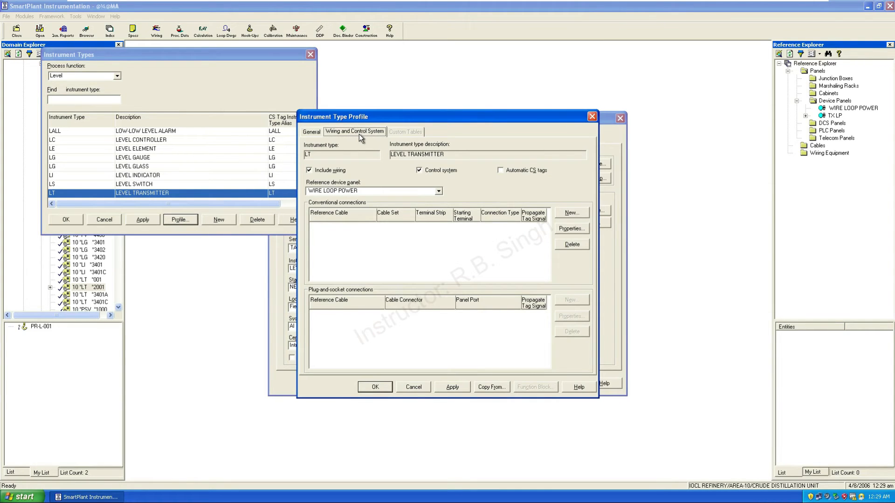
left_click(350, 192)
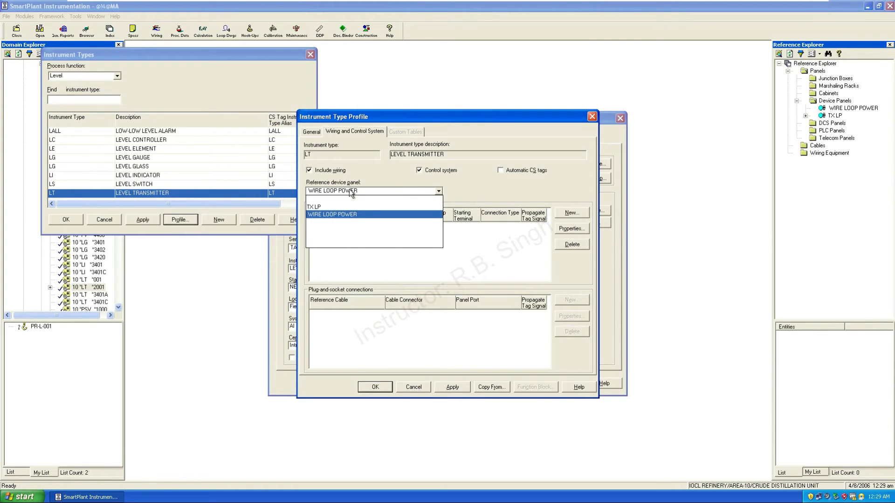
left_click(321, 208)
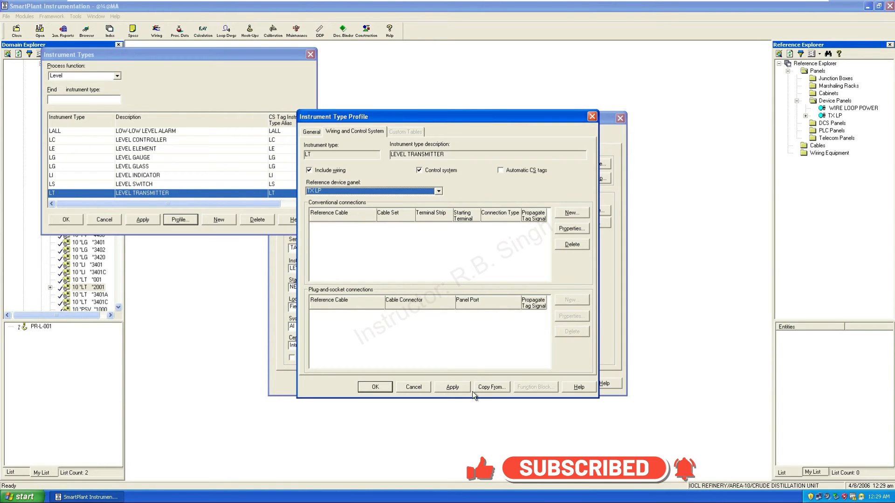
left_click(460, 388)
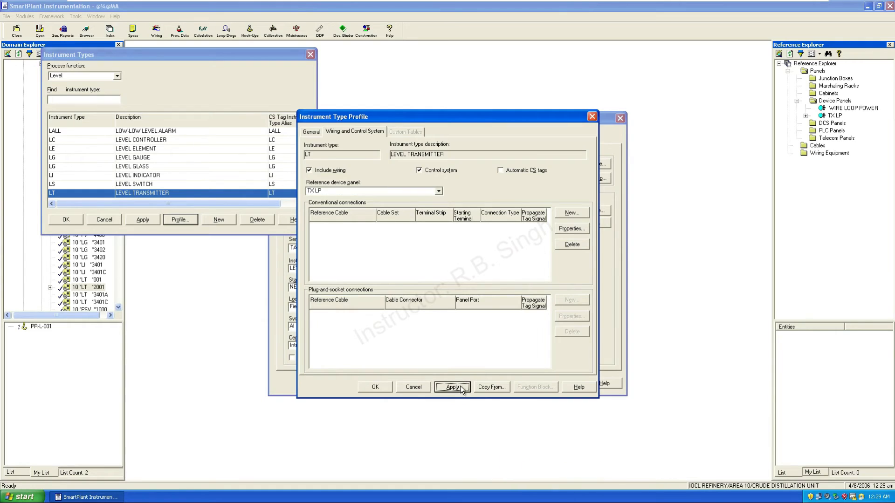
left_click(380, 388)
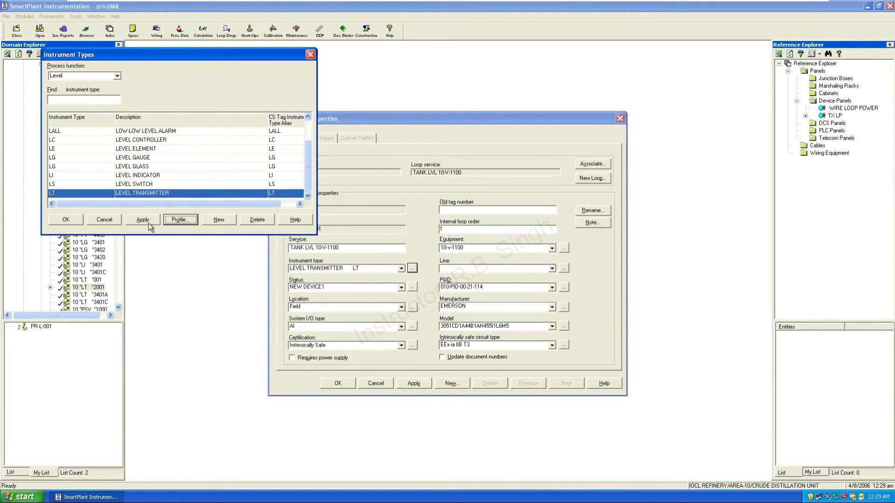
left_click(66, 220)
left_click(413, 383)
left_click(344, 382)
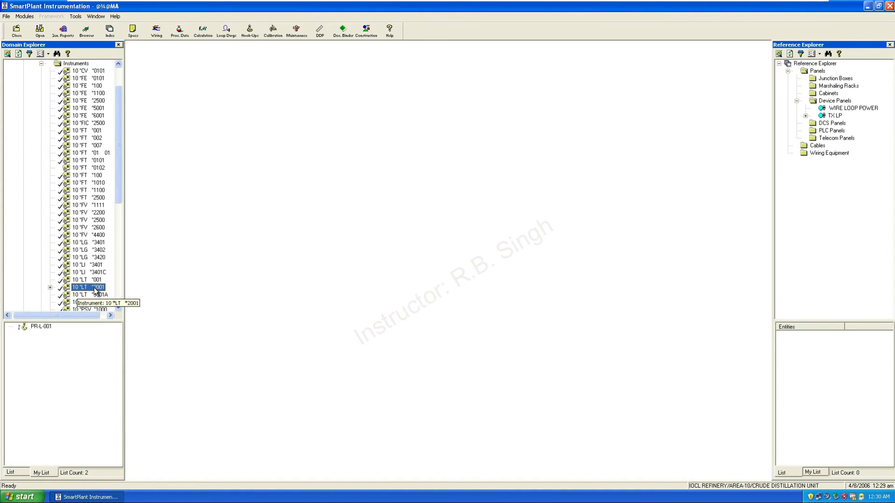
- From the properties of tag 10-LT-2001, open the wiring and control system settings of the LT instrument type profile
right_click(95, 290)
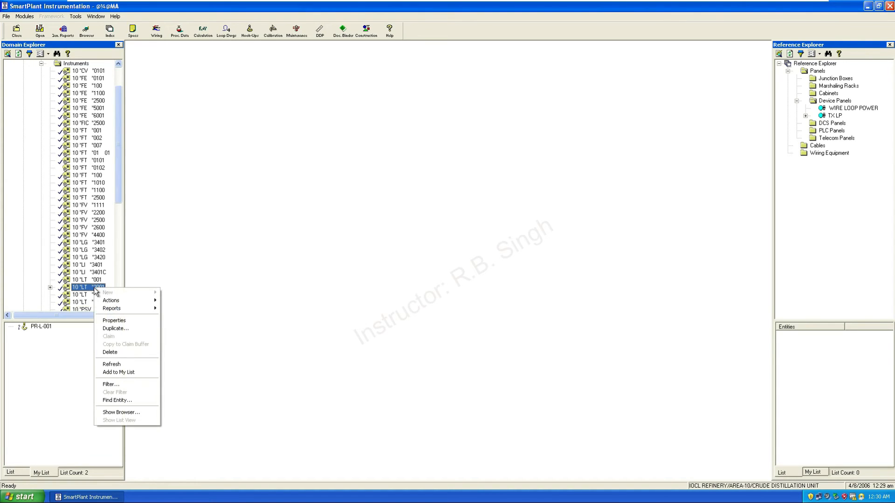
left_click(114, 321)
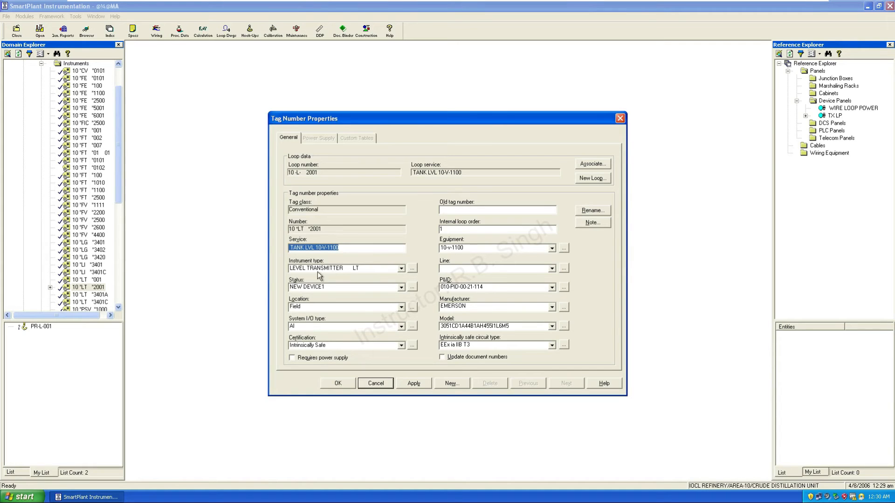
left_click(410, 271)
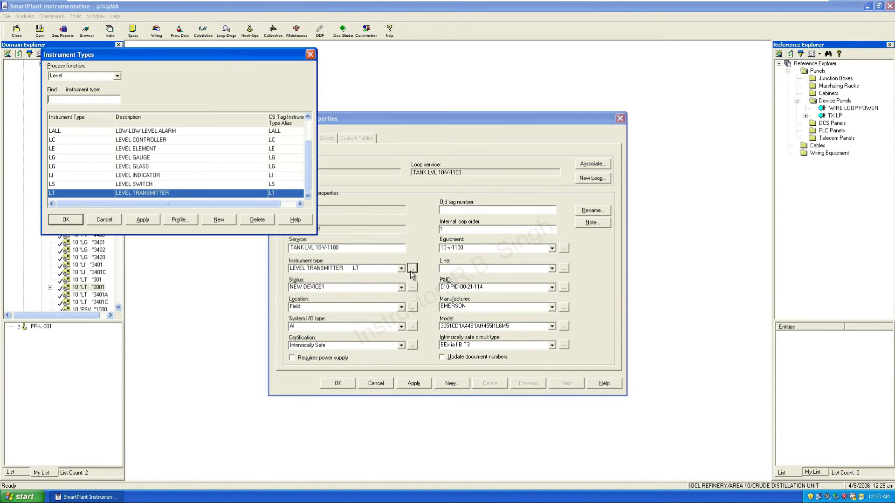
left_click(178, 222)
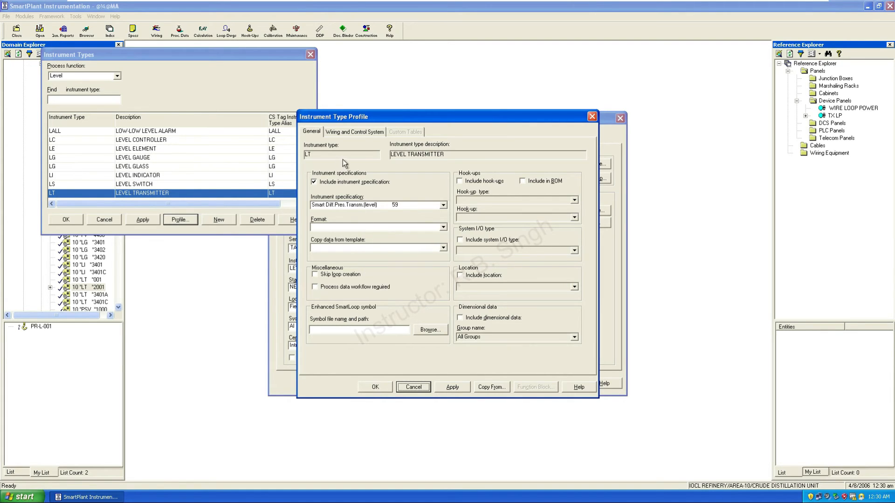
left_click(357, 133)
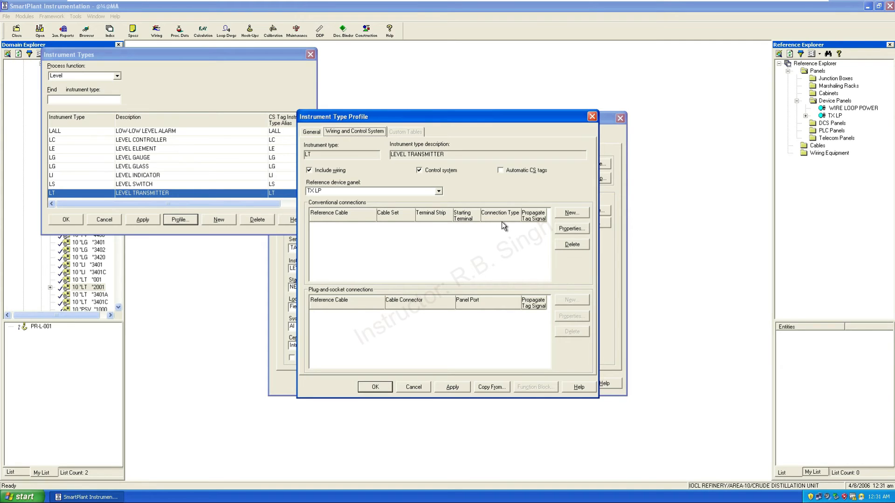
- Check the reference cables available for a new conventional connection, cancel the connection, and close the LT profile and tag properties
left_click(572, 214)
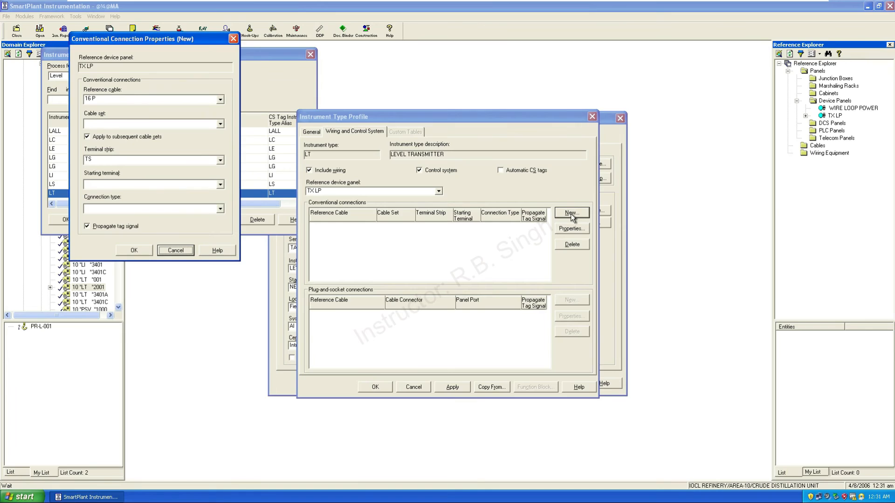
left_click(209, 99)
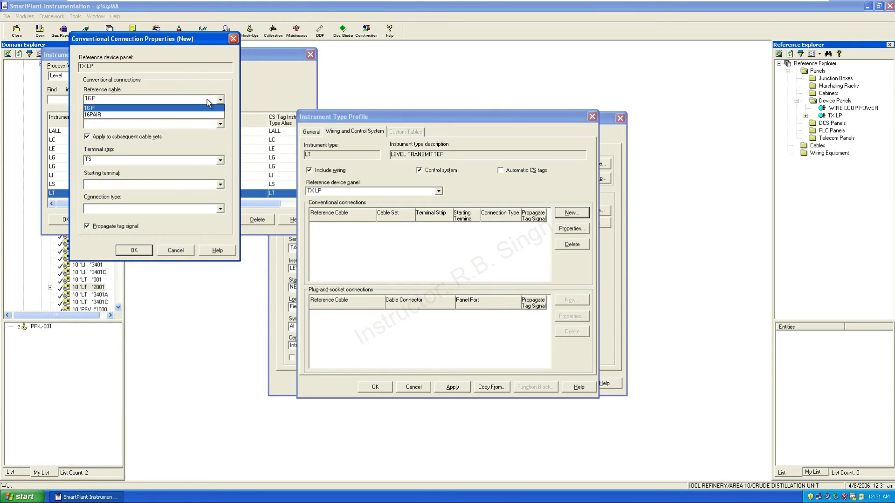
left_click(154, 108)
left_click(139, 100)
left_click(175, 253)
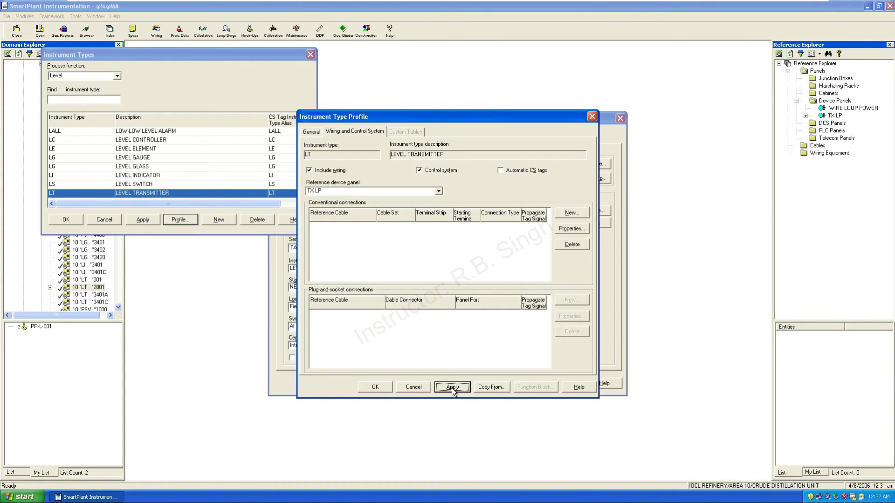
left_click(375, 387)
left_click(142, 219)
left_click(66, 221)
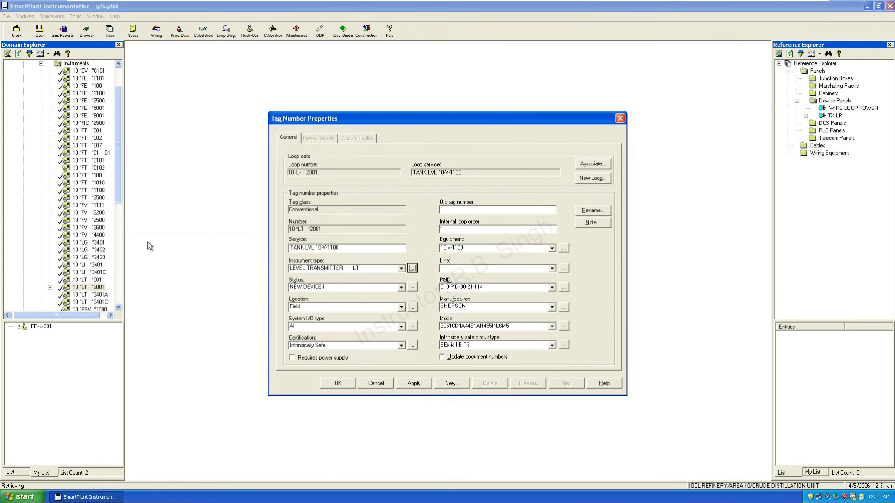
left_click(416, 387)
left_click(337, 382)
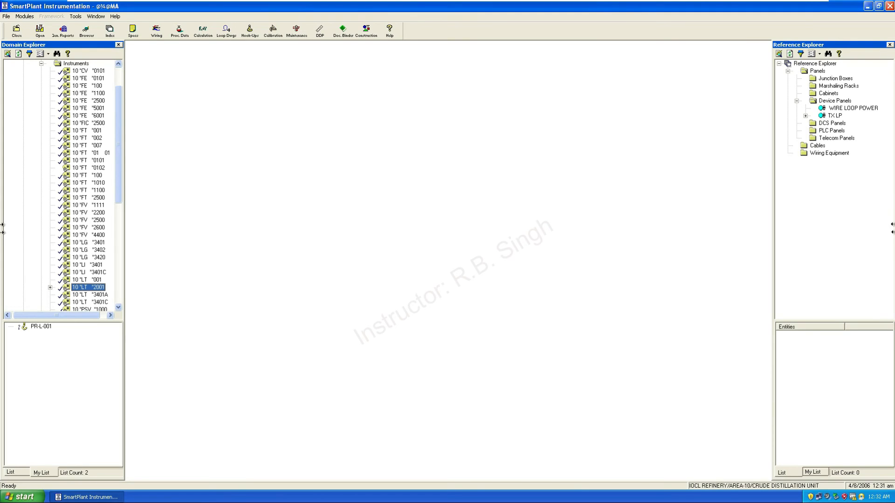
- Start a new cable under Cables in the Reference Explorer to bring up the cable configurations
double_click(804, 145)
double_click(804, 146)
right_click(813, 144)
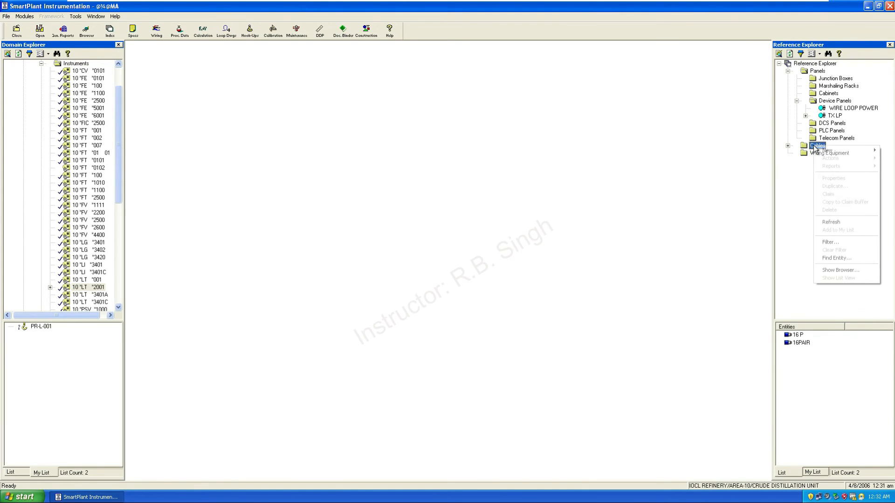
mouse_move(828, 150)
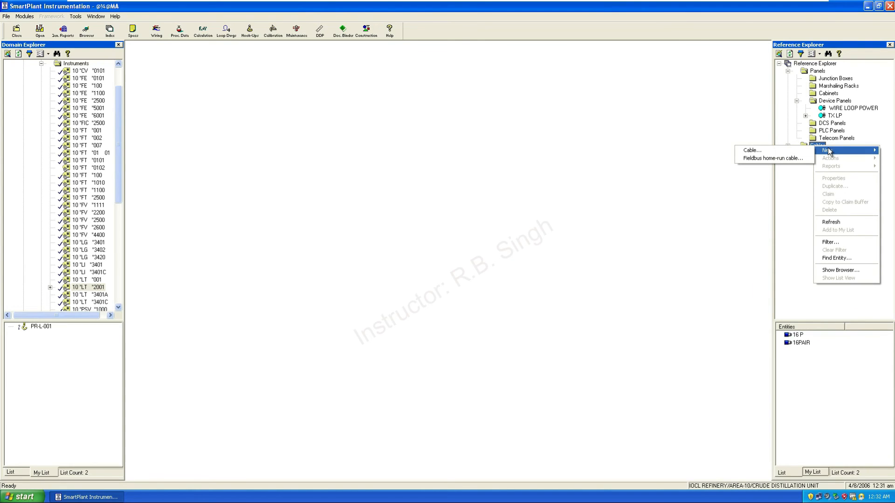
left_click(751, 151)
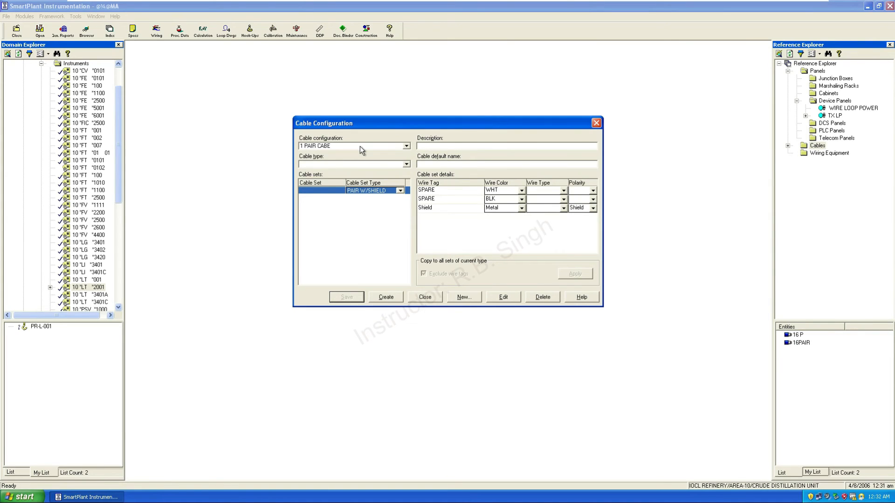
left_click(406, 145)
left_click(408, 145)
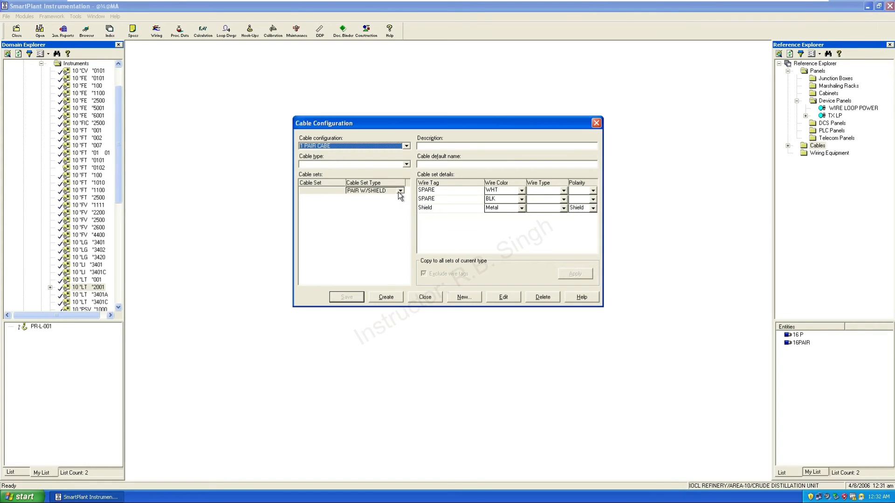
left_click(462, 299)
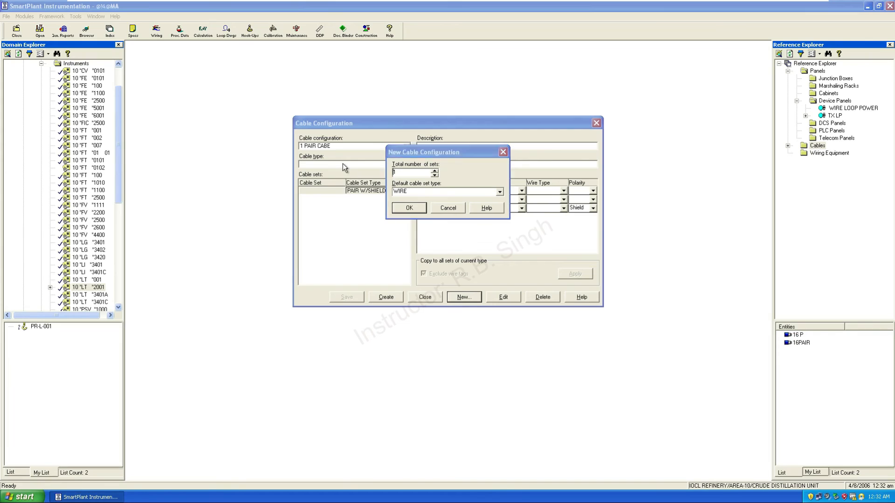
left_click(451, 208)
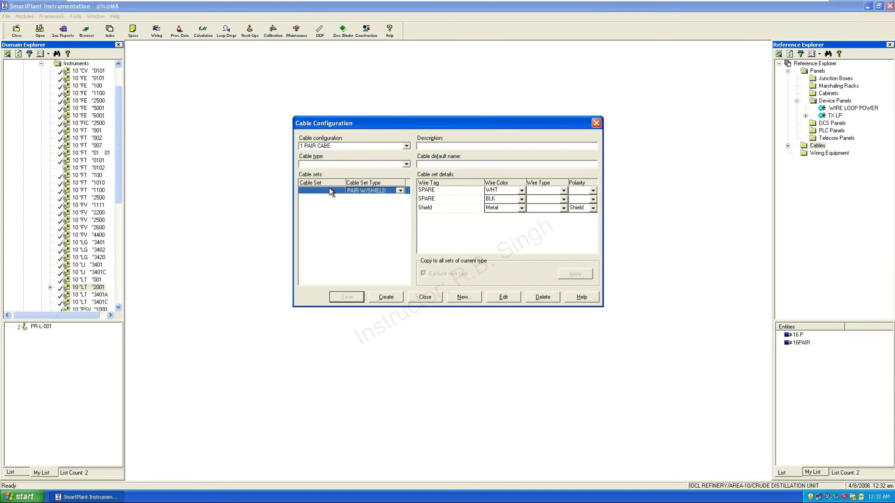
left_click(344, 146)
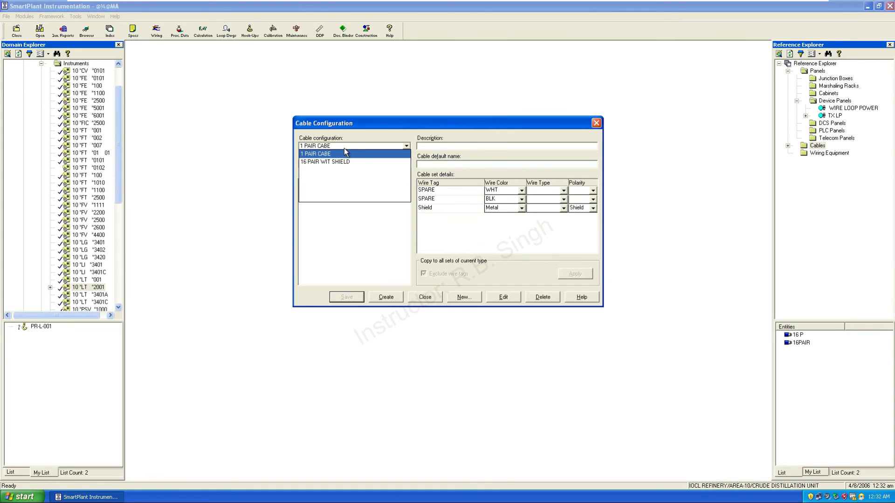
left_click(331, 169)
- Start a new cable configuration with 1 set and PAIR W/SHIELD as the default cable set type
left_click(462, 298)
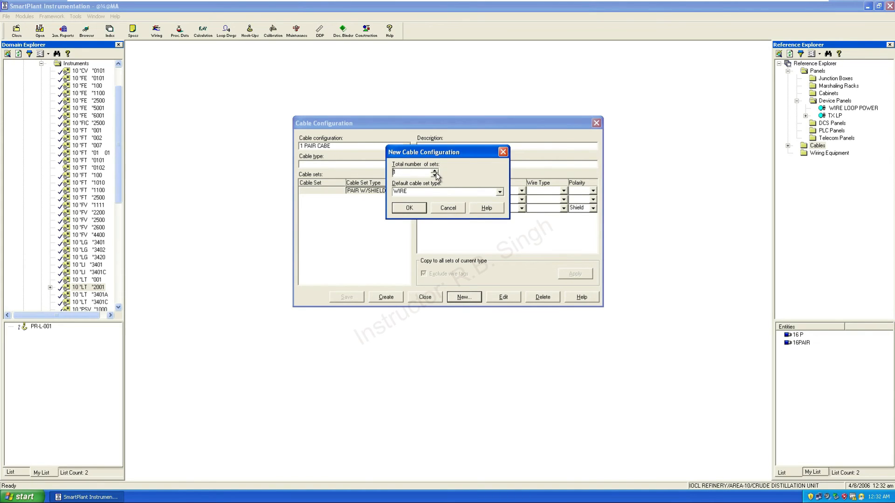
left_click(439, 192)
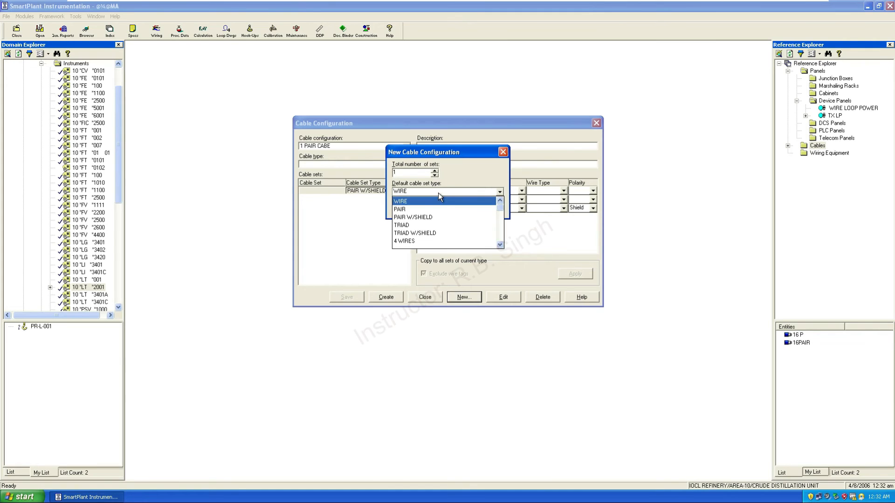
left_click(428, 217)
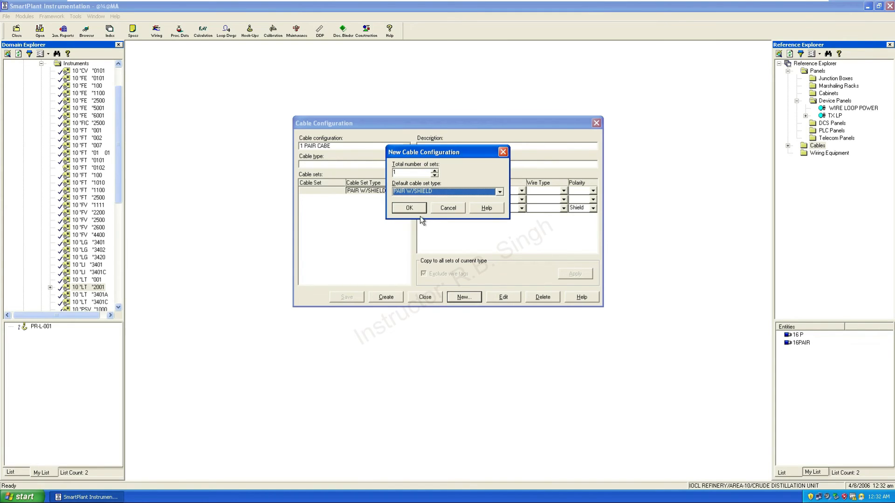
left_click(410, 208)
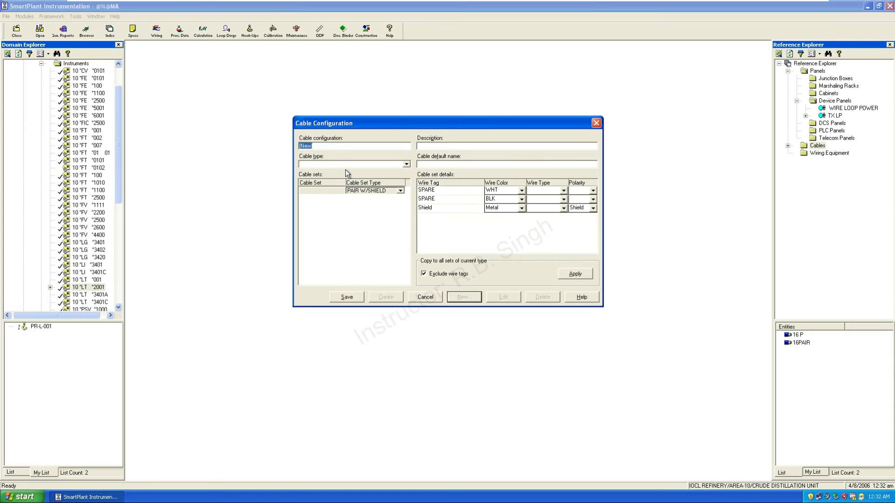
- Name the cable configuration 1P w S and its cable set 1P
key("End")
key("BackSpace")
key("BackSpace")
key("BackSpace")
key("BackSpace")
key("BackSpace")
type("P")
type("==")
key("BackSpace")
key("BackSpace")
key("BackSpace")
key("BackSpace")
type("1P w S")
left_click(310, 193)
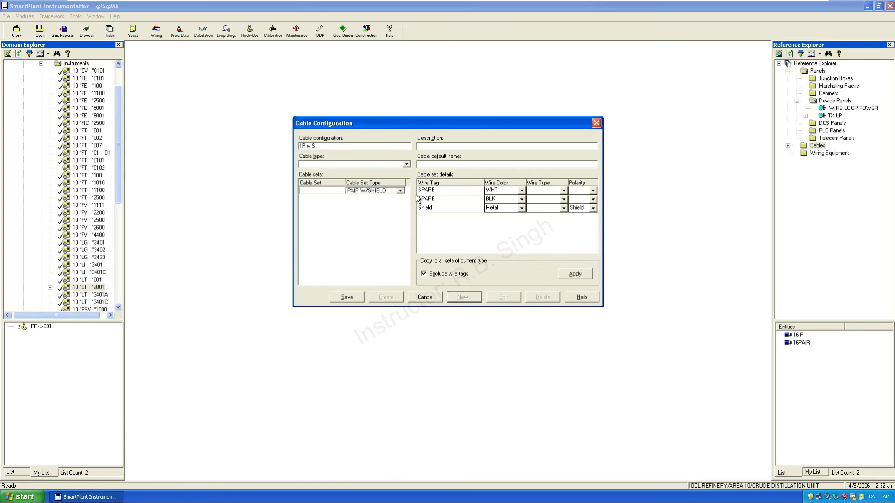
type("1P")
- Keep the wire colours and set the polarity of the WHT wire to + and of the BLK wire to -
left_click(451, 189)
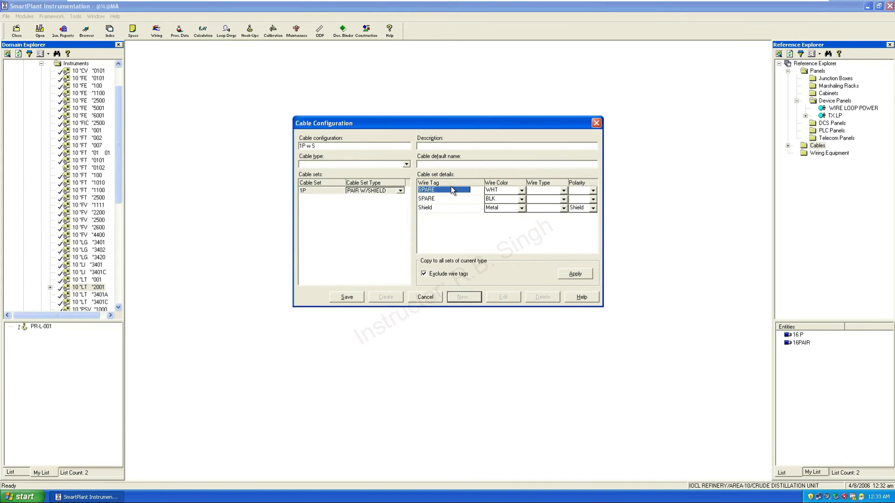
left_click(504, 190)
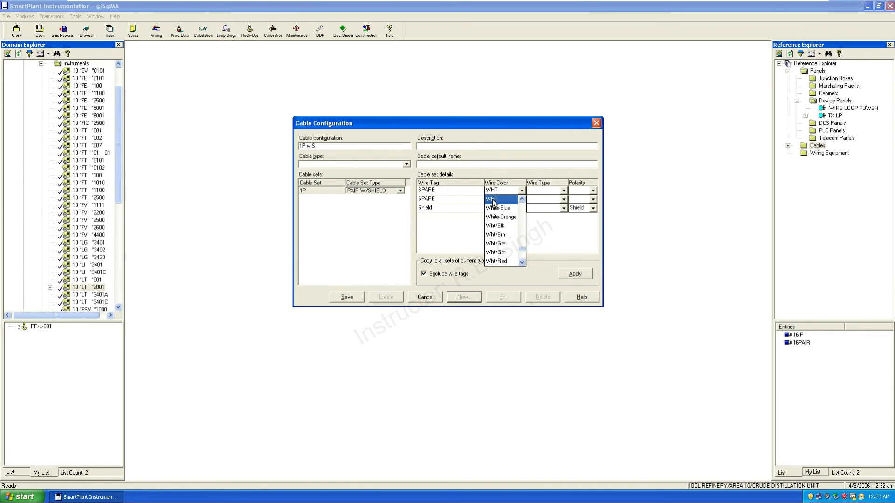
left_click(458, 239)
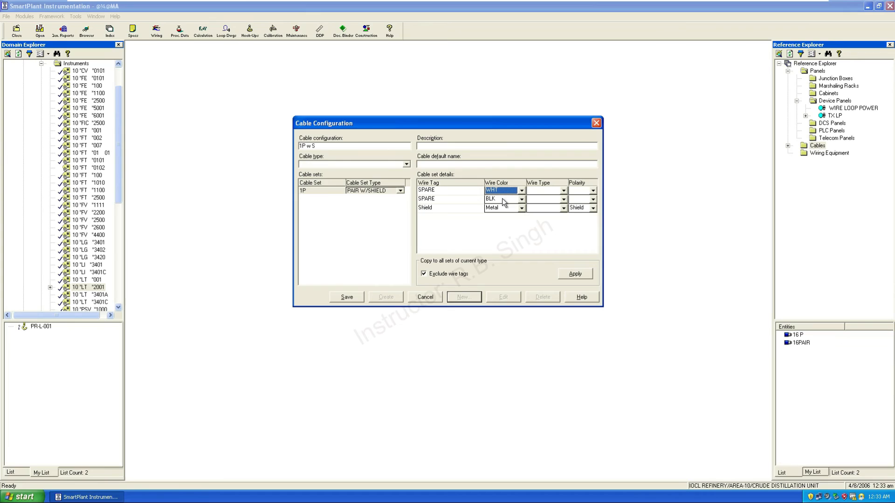
left_click(548, 198)
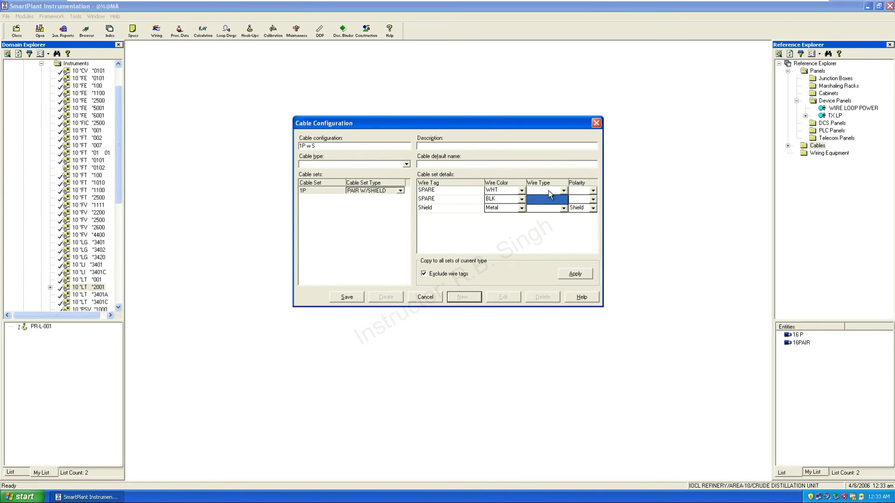
left_click(559, 190)
left_click(578, 191)
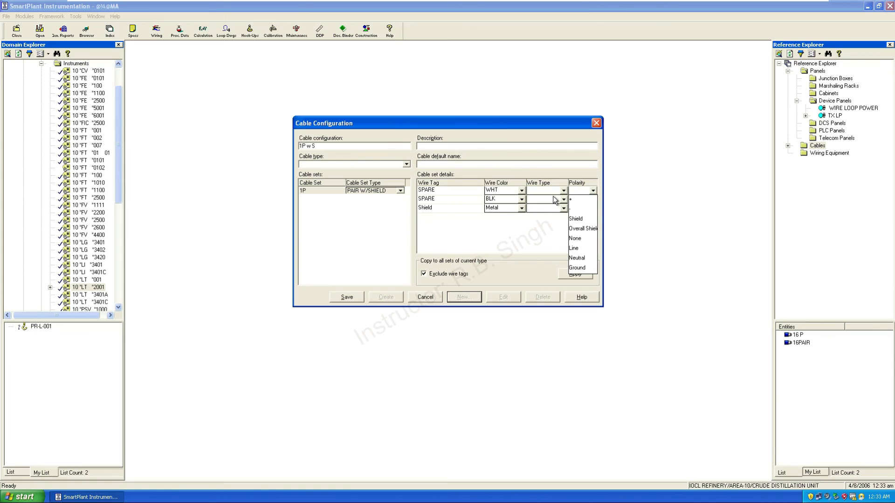
left_click(572, 200)
left_click(579, 199)
left_click(572, 217)
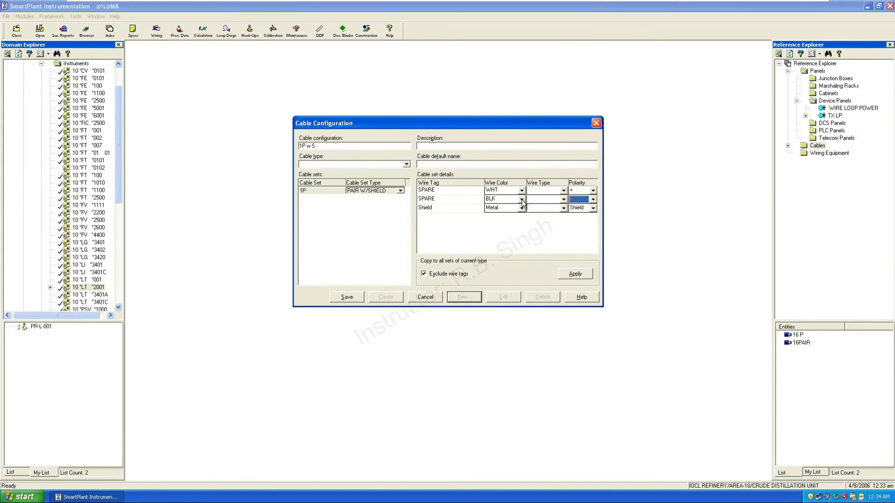
- Give the cable configuration the description 16 AwG pvc and save it
left_click(444, 146)
type("16 AwG pvc")
left_click(347, 298)
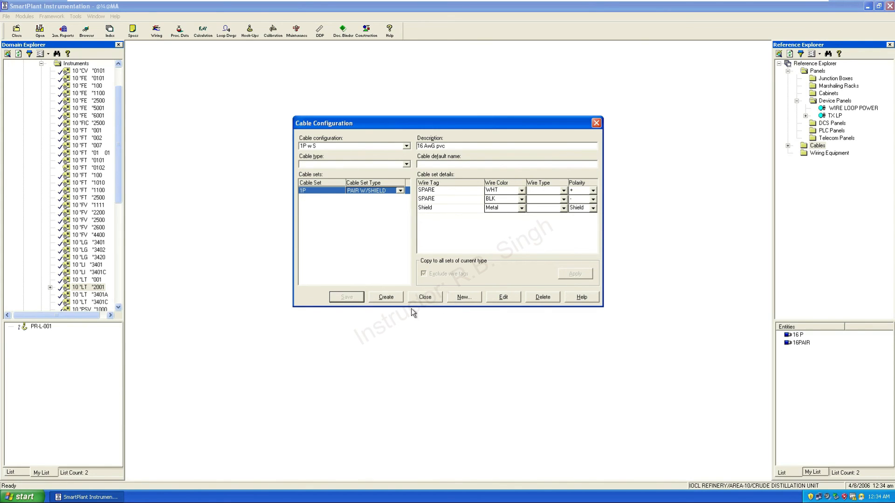
- Create the reference cable 1P W S from this configuration with meter as its unit of measure, and expand it in the Reference Explorer
left_click(385, 298)
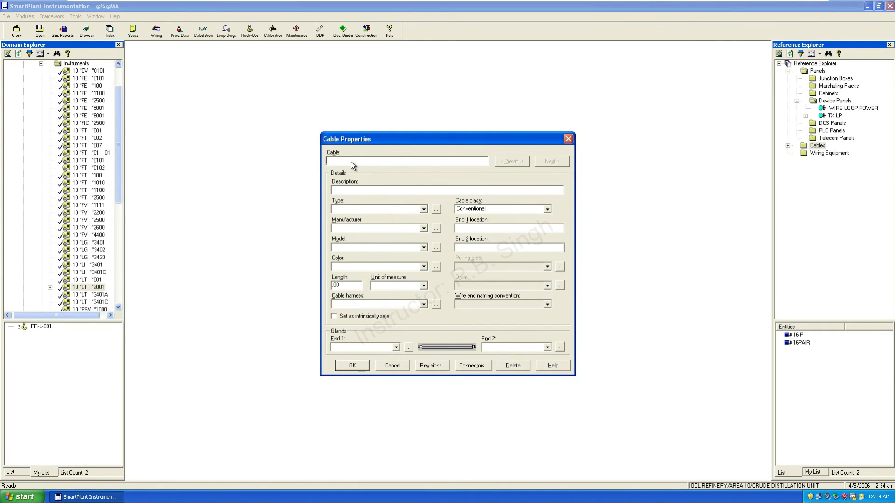
type("1P W S")
left_click(424, 286)
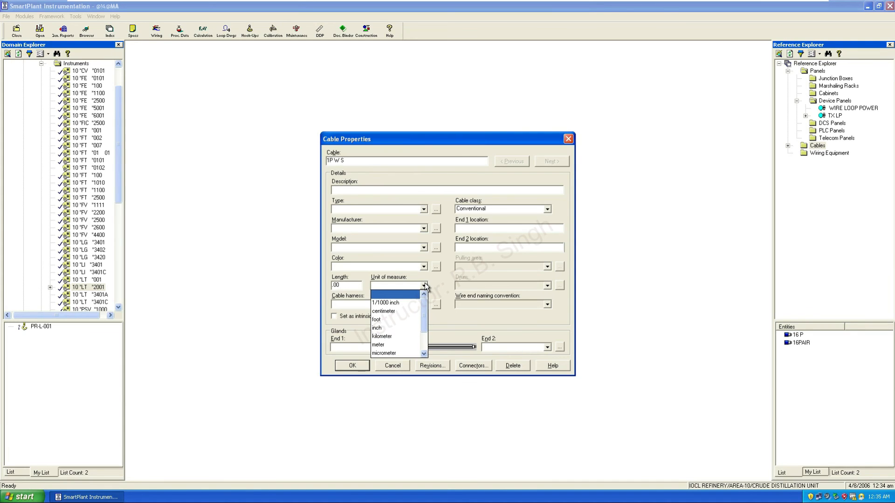
left_click(381, 344)
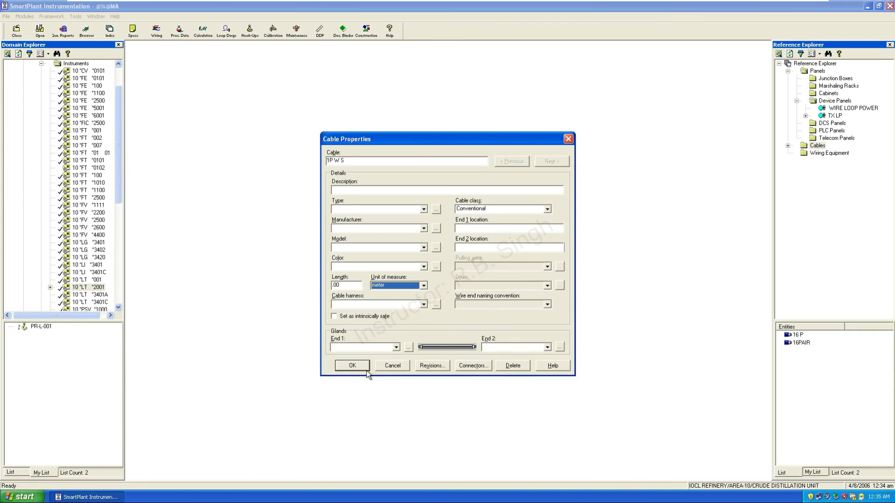
left_click(353, 365)
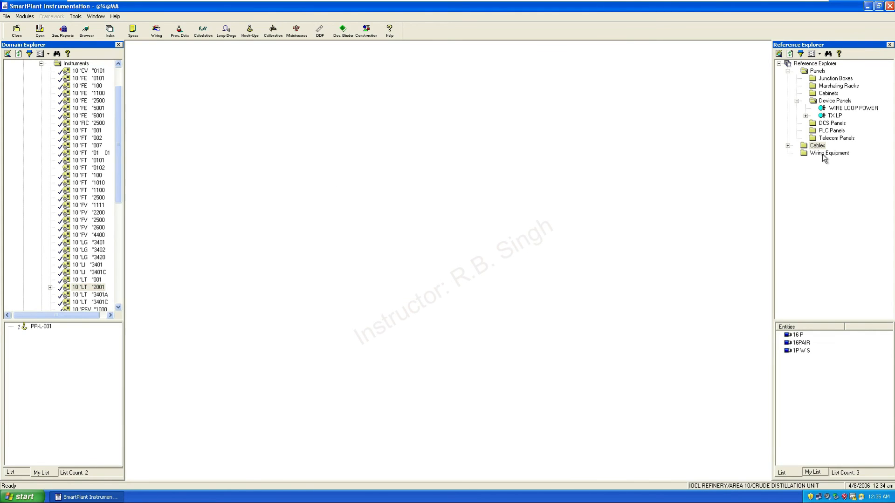
left_click(788, 146)
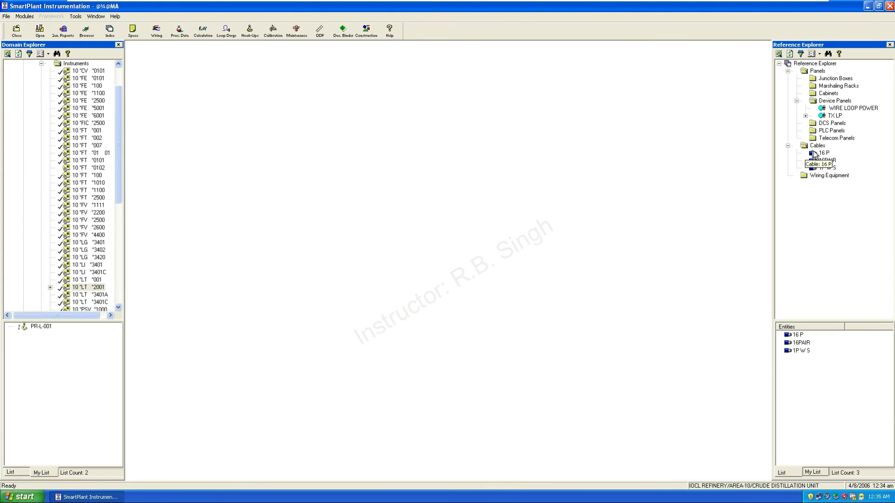
double_click(828, 168)
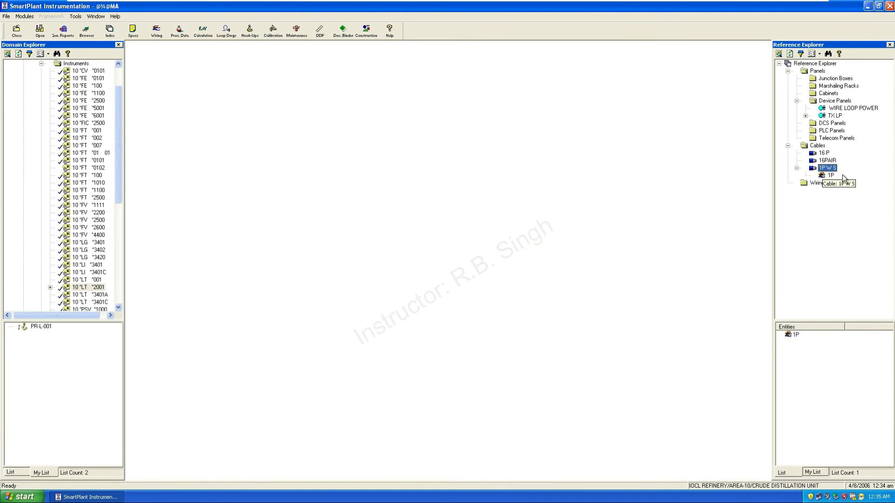
- Examine the wires of cable set 1P under reference cable 1P W S, and collapse the cable in the Reference Explorer
left_click(828, 176)
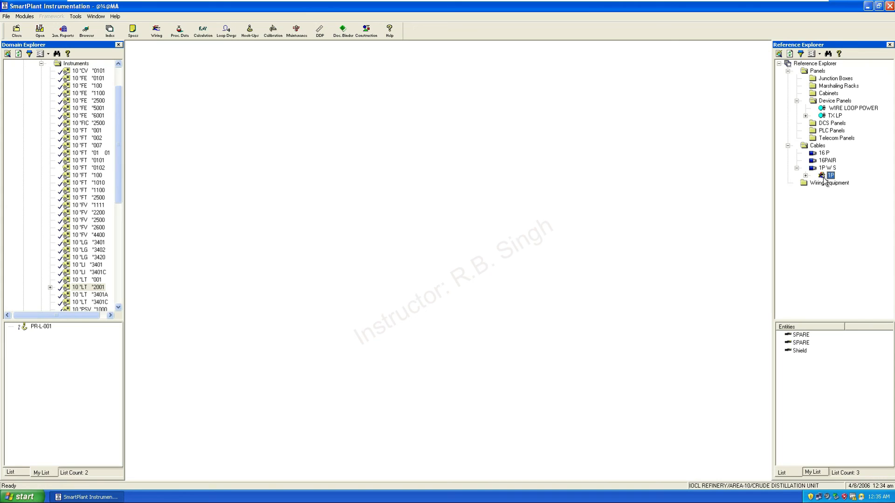
left_click(805, 176)
left_click(805, 175)
left_click(796, 168)
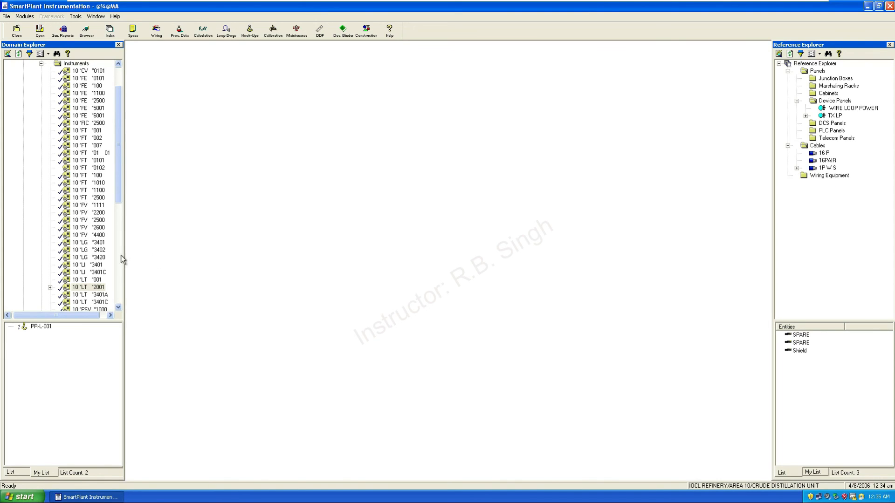
- Open the wiring and control system settings of the LEVEL TRANSMITTER instrument type profile from the properties of tag LT 2001
right_click(98, 288)
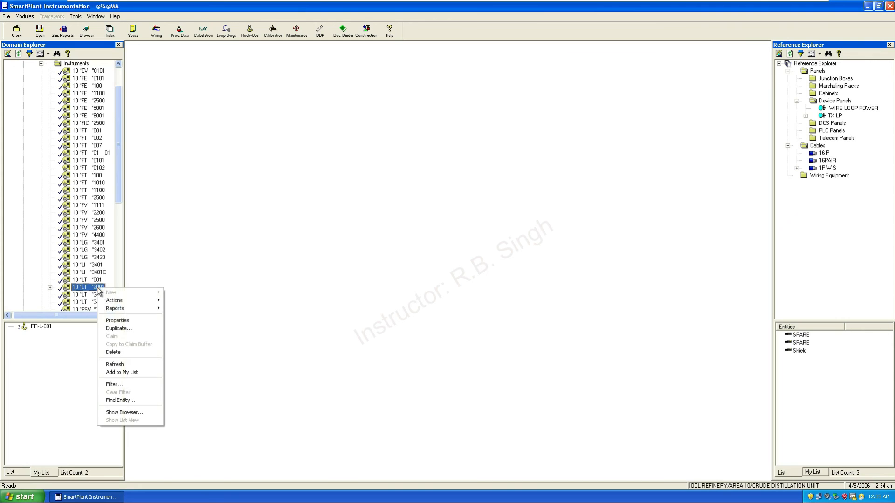
left_click(116, 321)
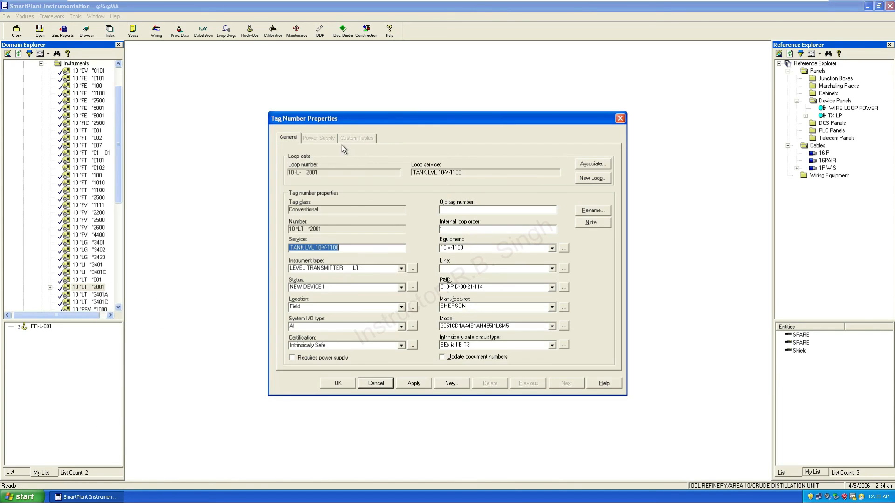
left_click(411, 267)
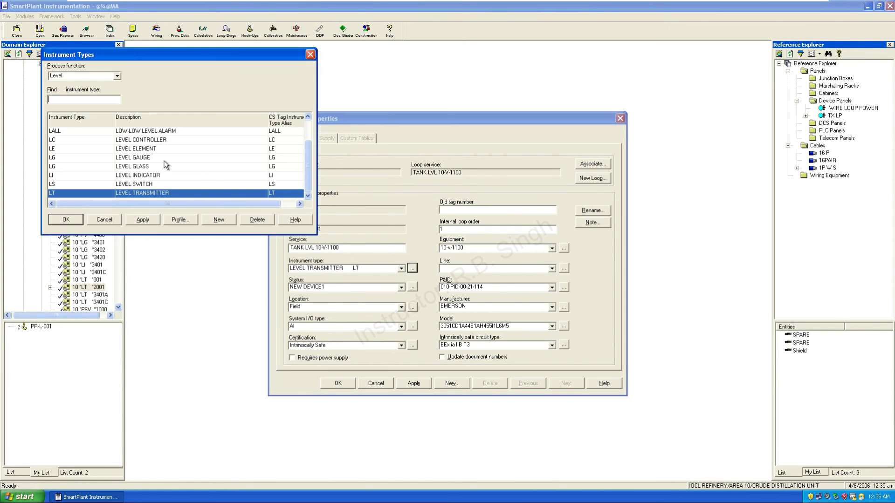
left_click(176, 219)
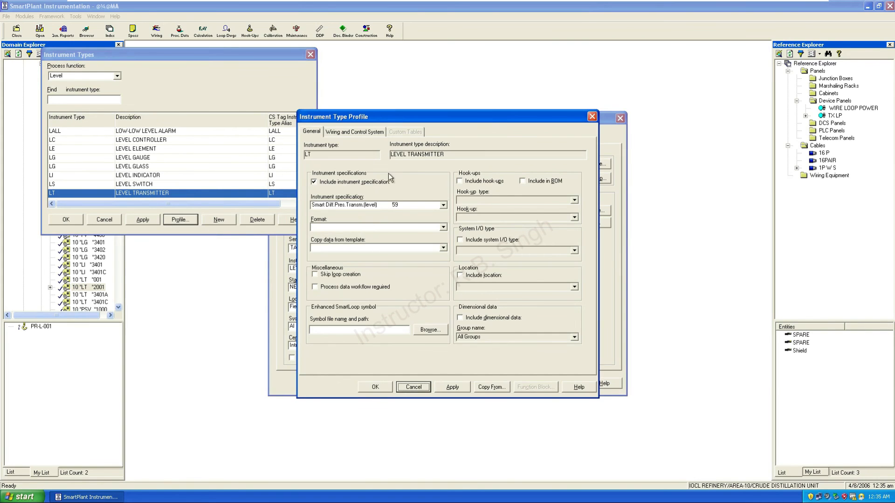
left_click(352, 132)
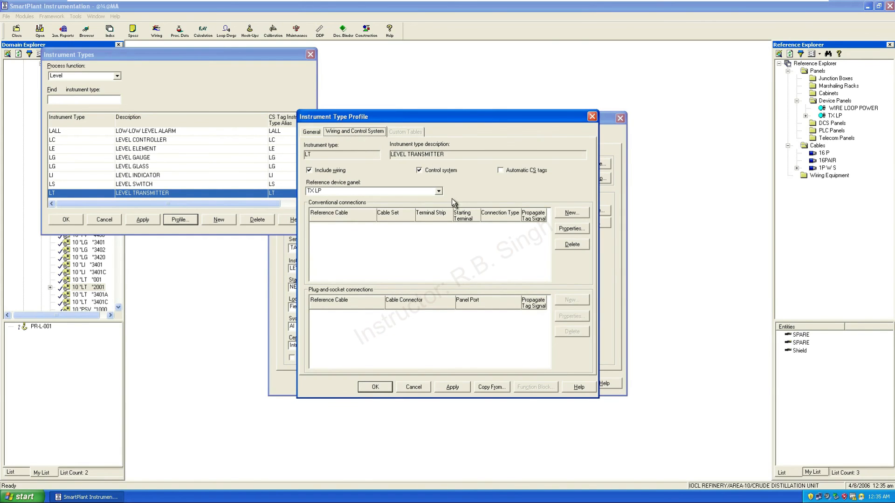
- Start a new conventional connection on device panel TX LP using reference cable 1P W S and cable set 1P
left_click(566, 213)
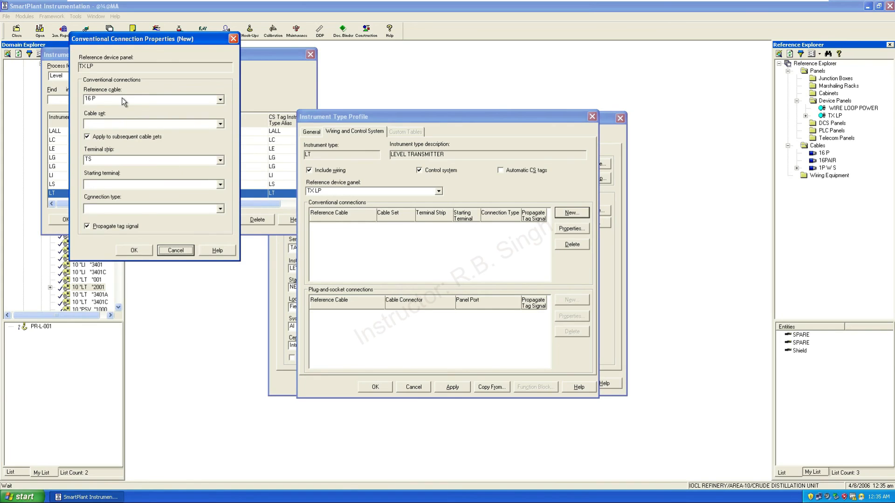
left_click(122, 97)
left_click(93, 123)
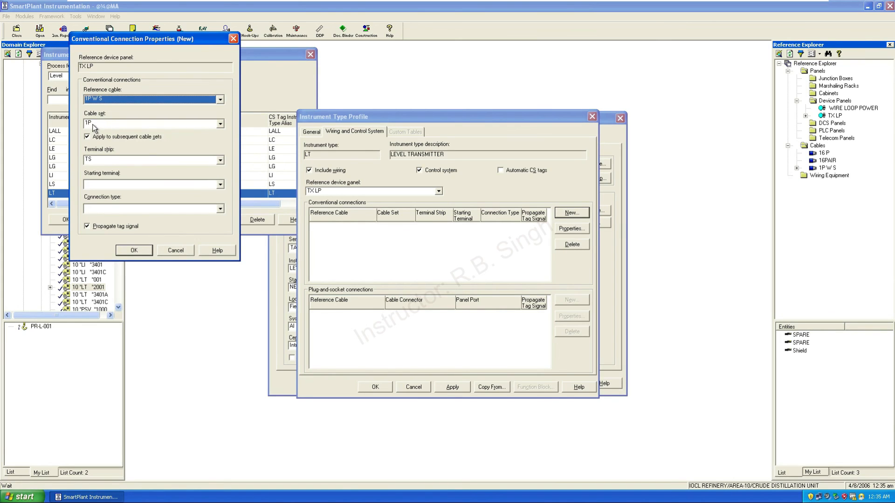
left_click(134, 250)
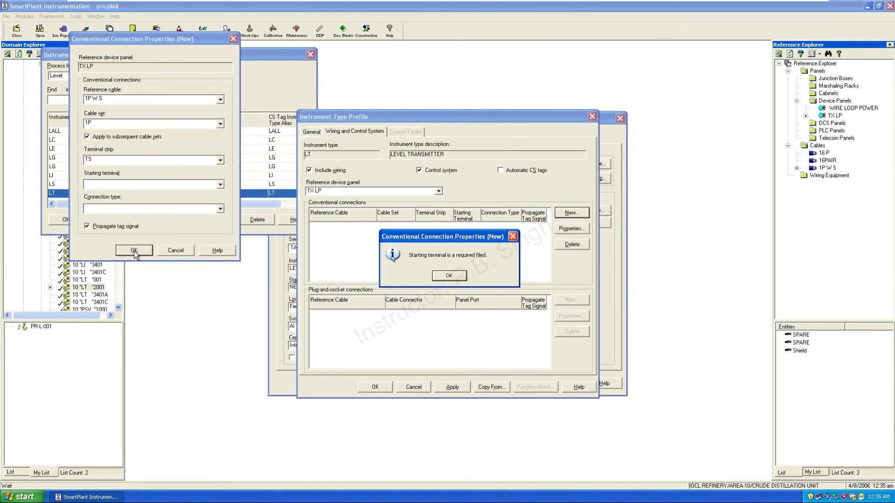
left_click(449, 278)
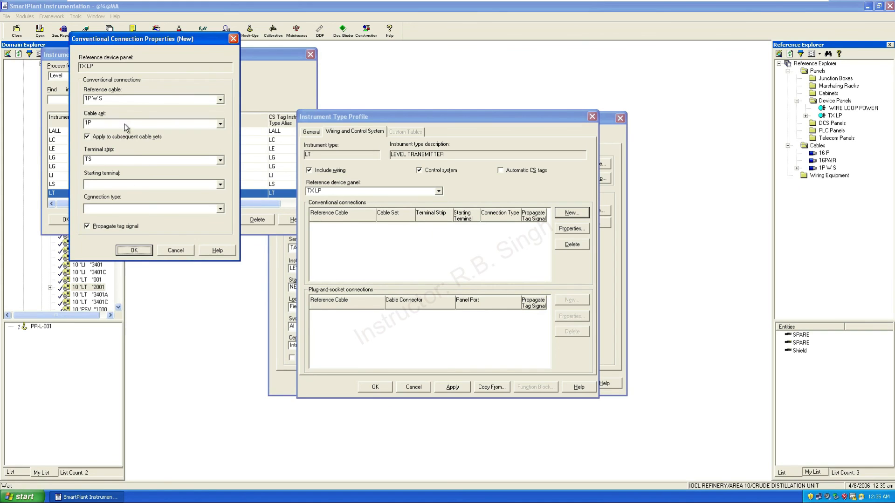
- Set the connection's starting terminal to + and its connection type to 2 In a row, and accept the connection
left_click(110, 185)
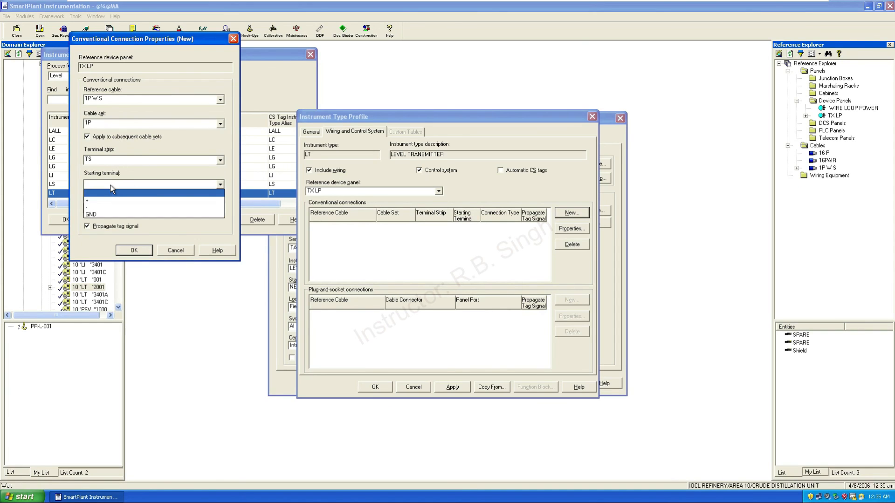
left_click(92, 202)
left_click(127, 208)
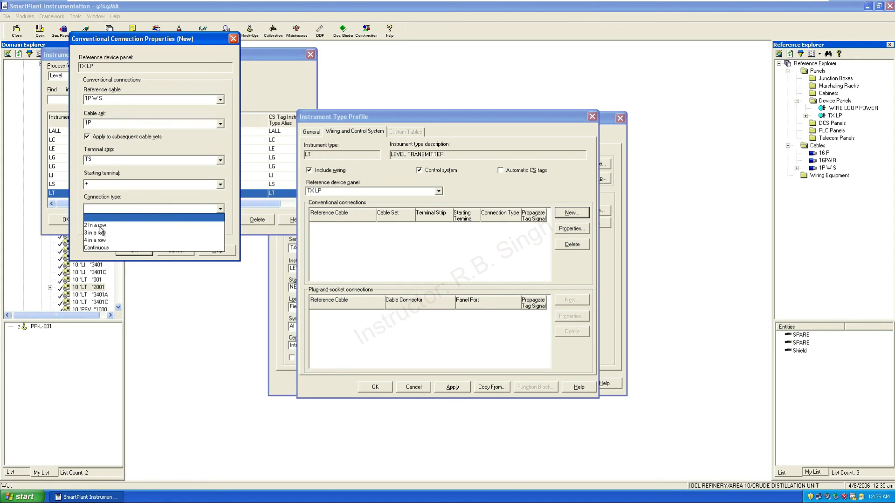
left_click(100, 226)
left_click(131, 251)
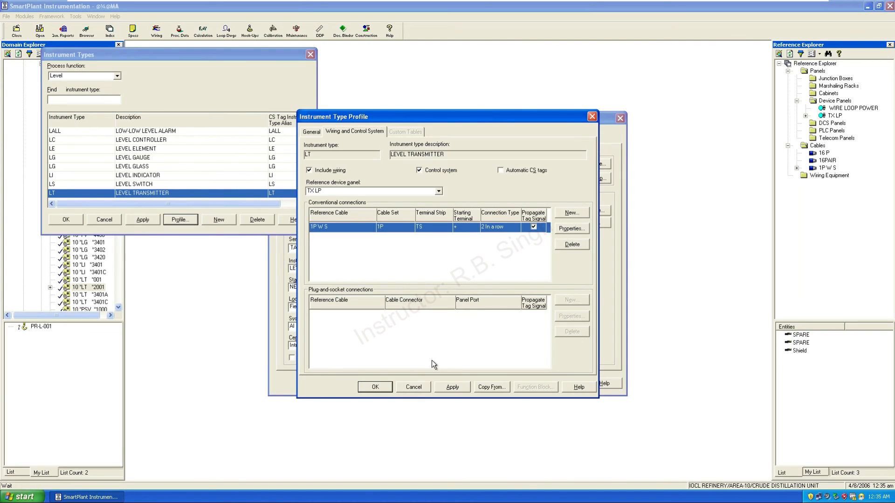
- Save the level transmitter's instrument type profile, and apply and close the instrument types and tag number properties
left_click(388, 386)
left_click(142, 219)
left_click(67, 220)
left_click(412, 383)
left_click(338, 383)
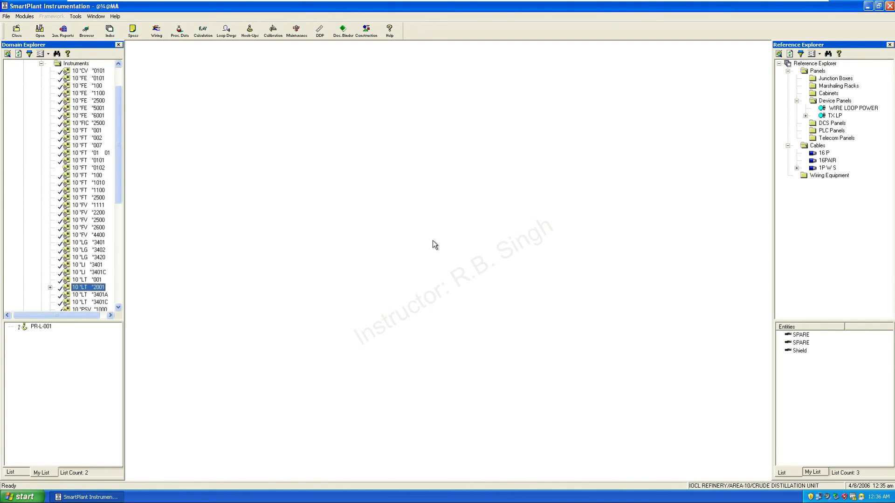